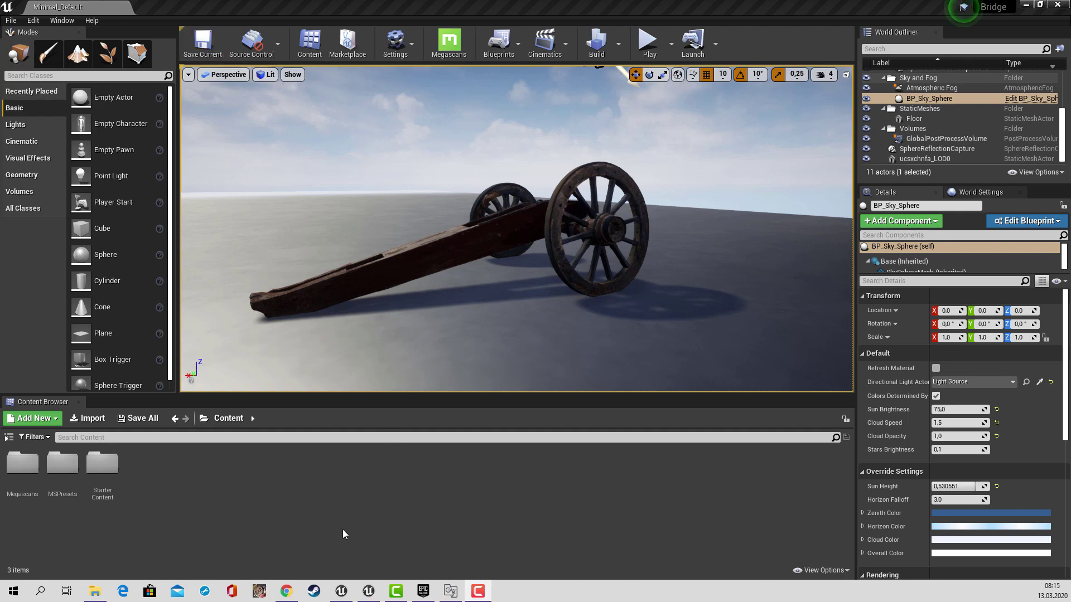
Switch to the Test_Export project's editor window from the taskbar.
left_click(342, 590)
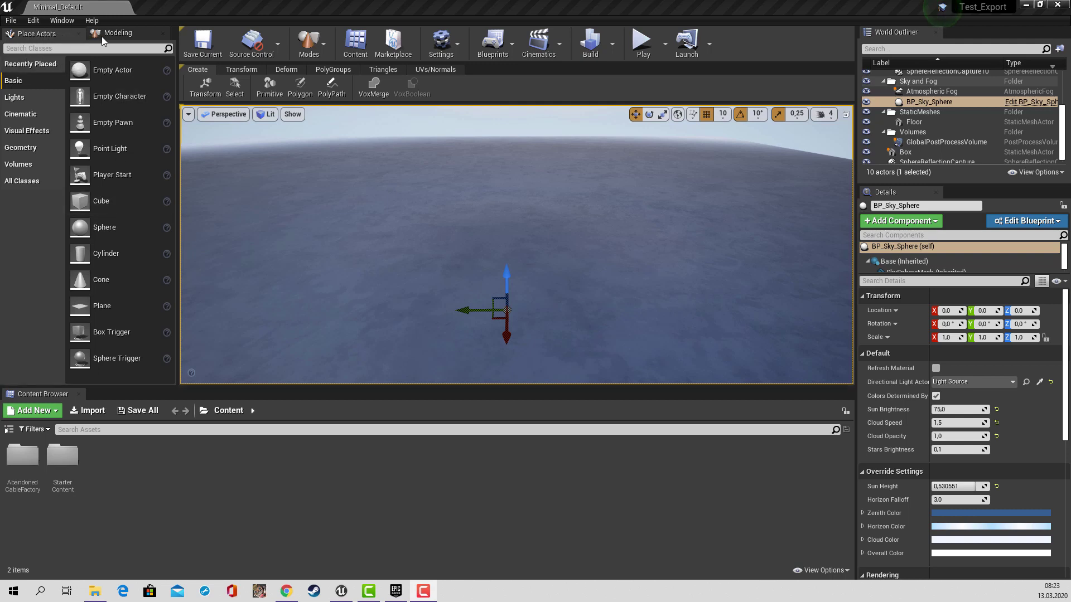
Enable Modeling mode from the Modes list in the level editor.
left_click(122, 32)
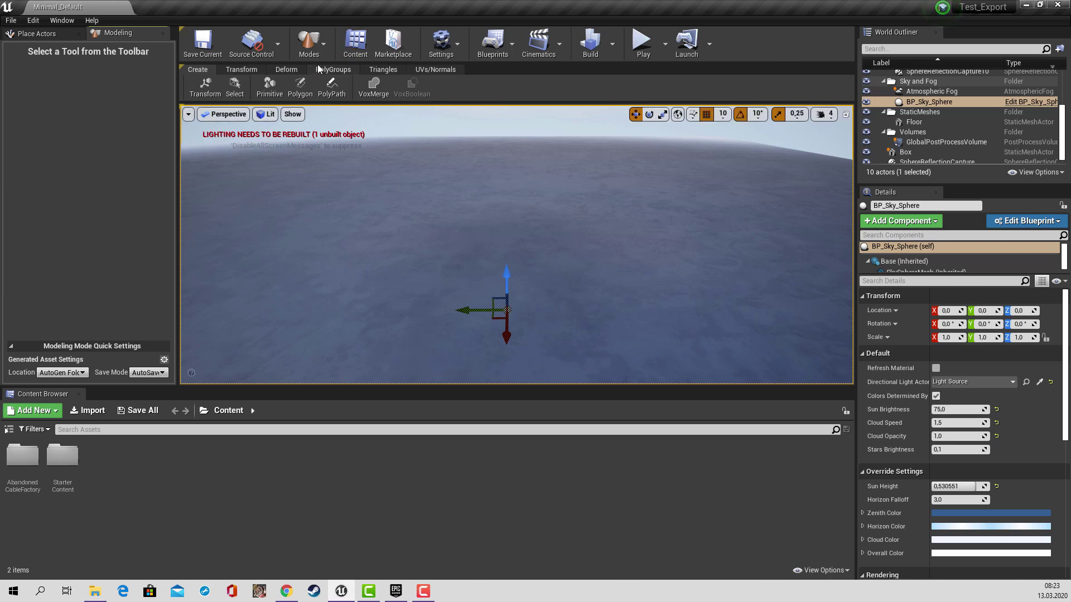
left_click(324, 45)
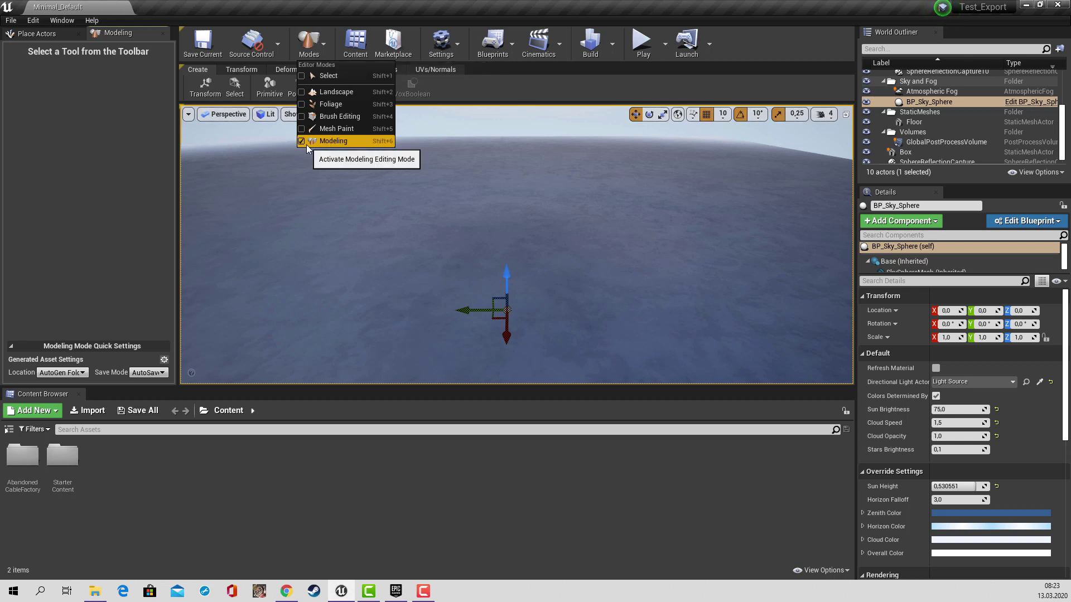
left_click(306, 76)
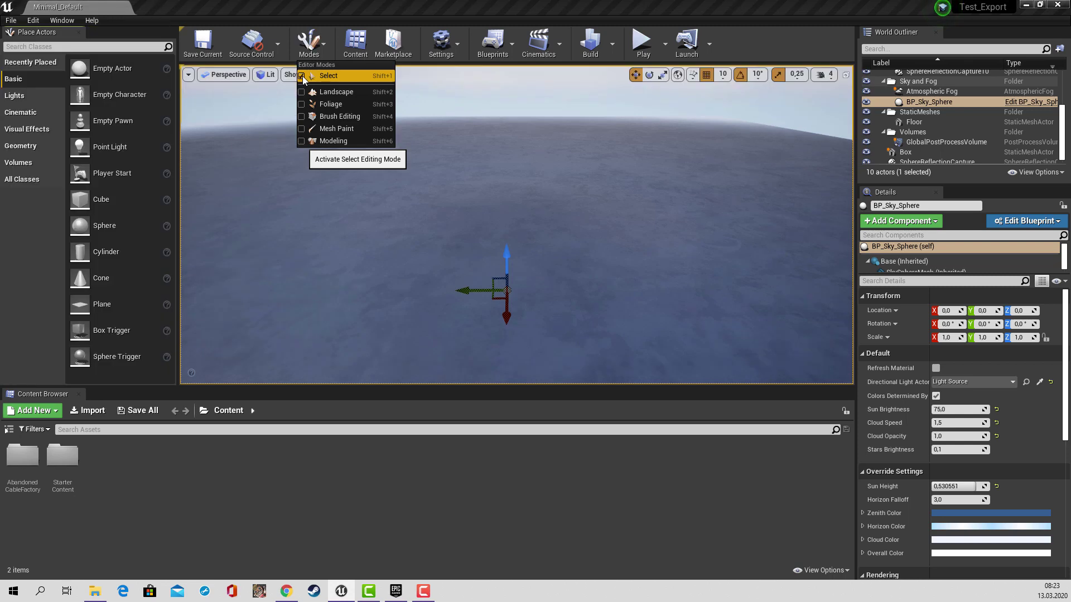
left_click(302, 142)
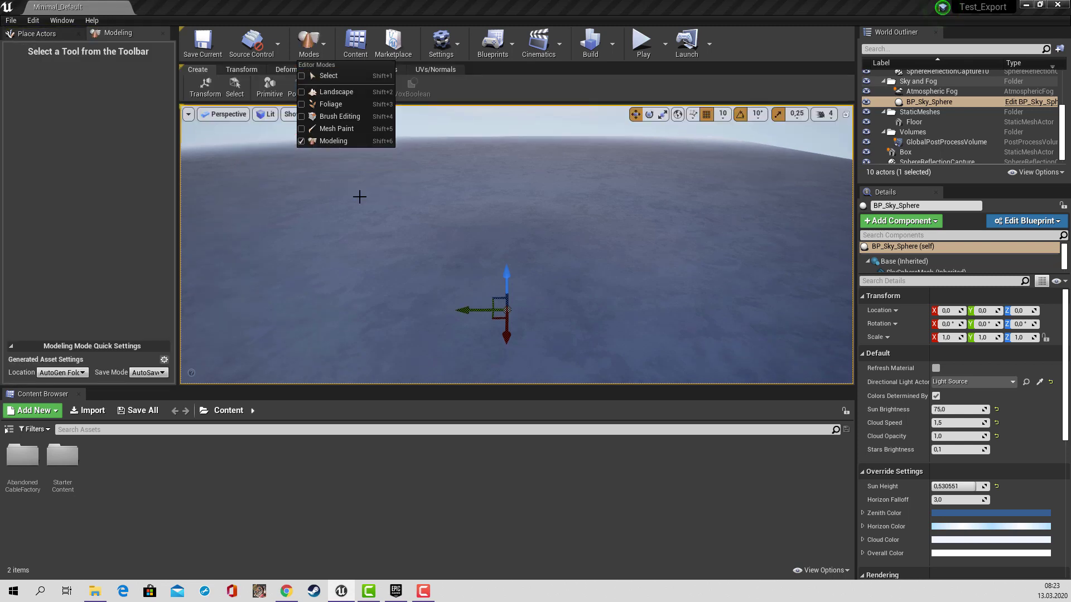
left_click(500, 82)
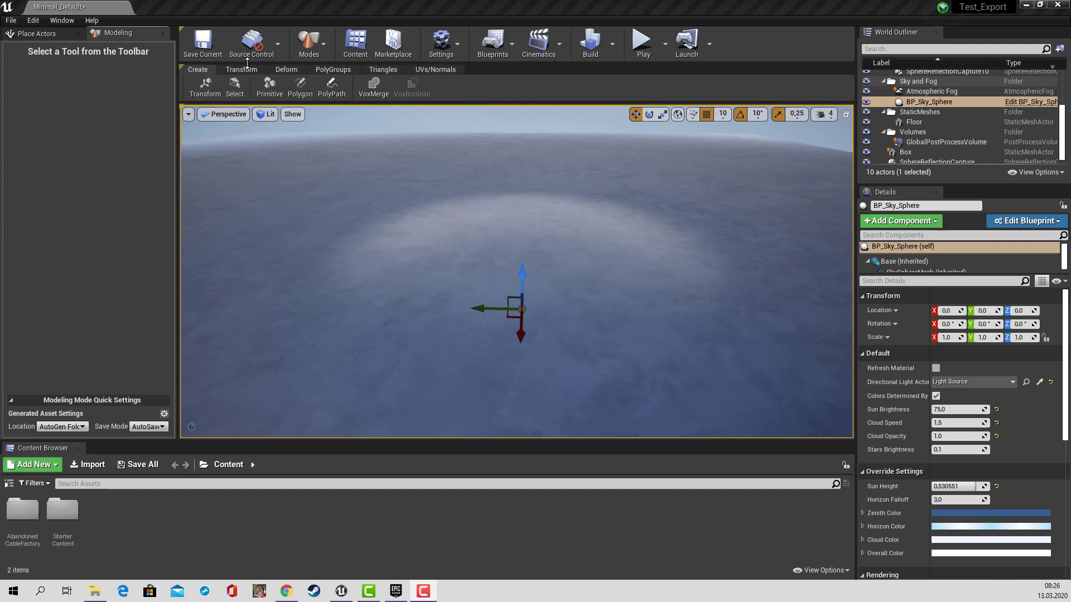
Browse the Deform and PolyGroups tool categories, then return to Create.
left_click(280, 72)
left_click(325, 71)
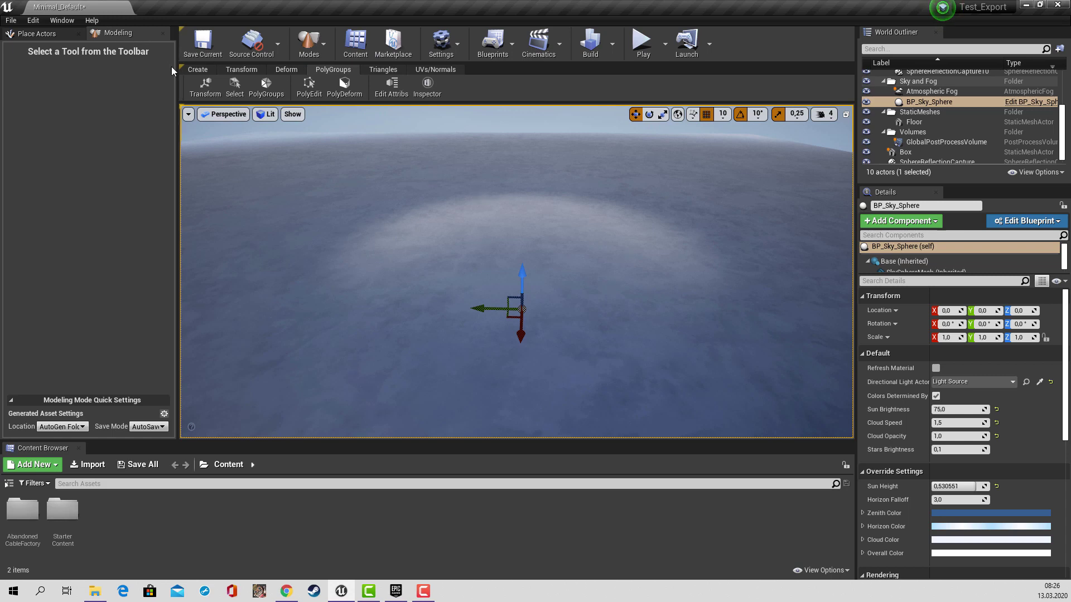
left_click(197, 73)
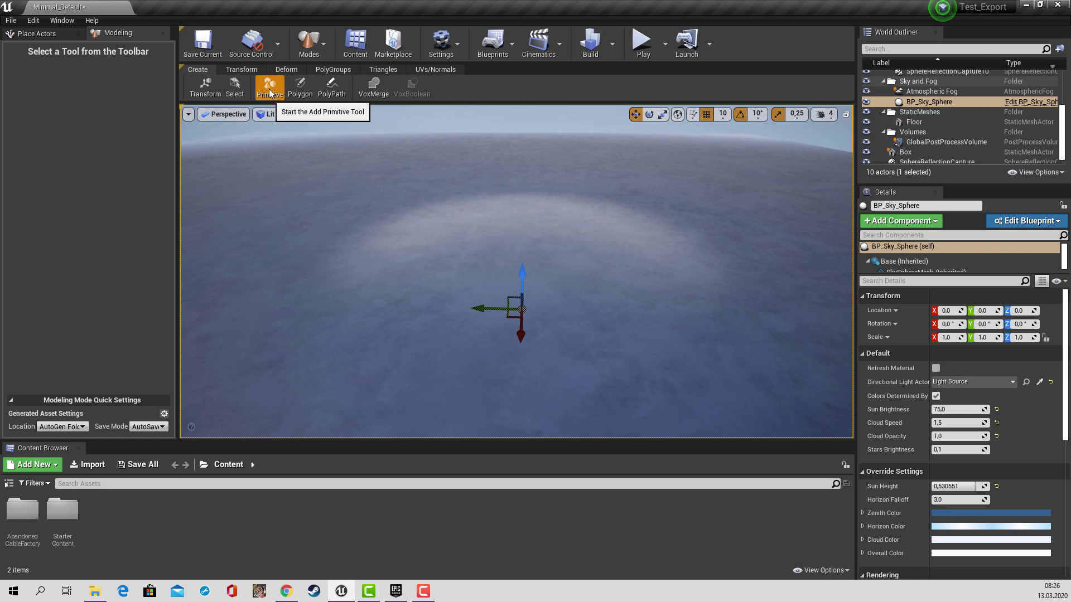
Start the Add Primitive tool and set its shape to Cylinder.
left_click(269, 90)
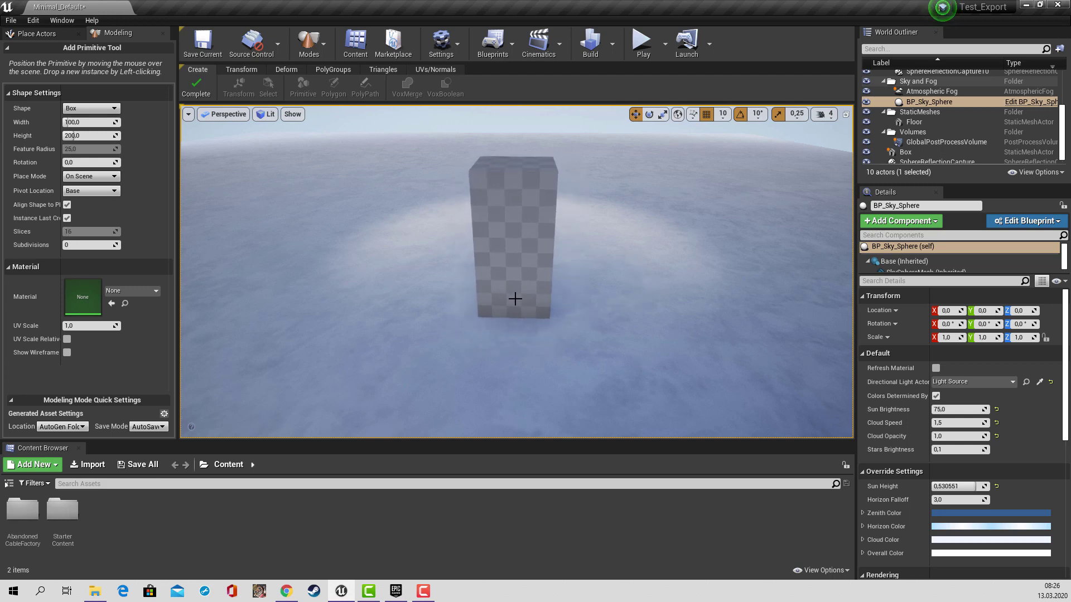
left_click(94, 112)
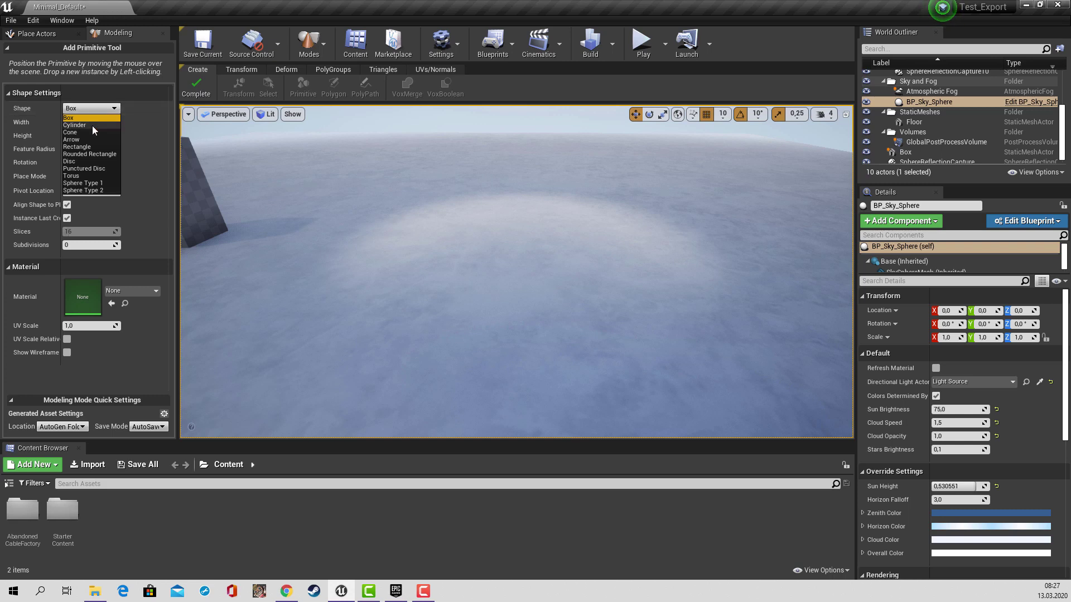
left_click(92, 125)
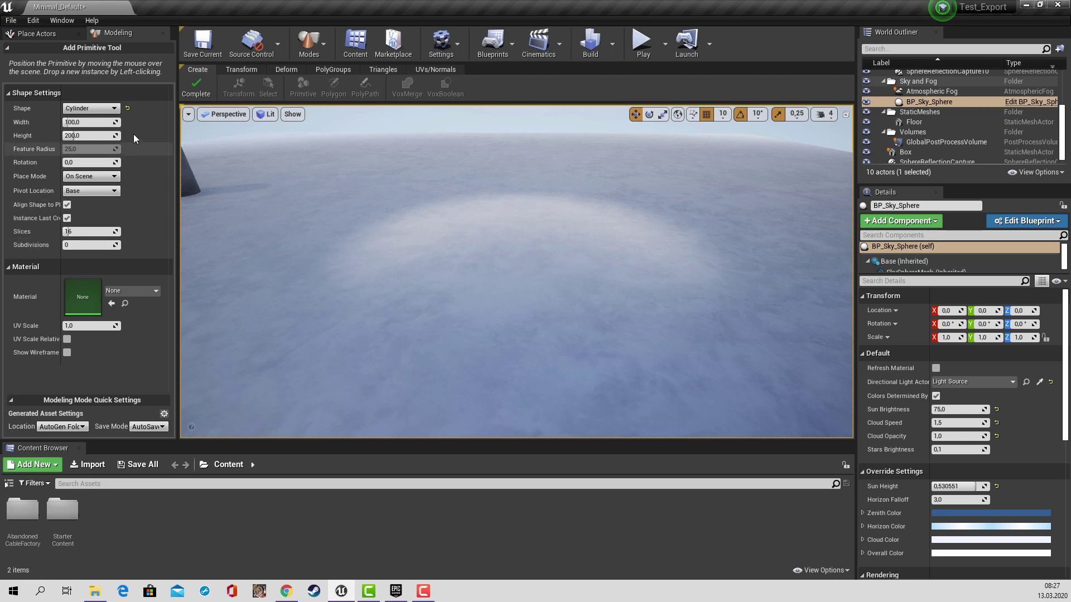
Try the Cone and Torus shapes, then settle on a 100 by 200 Box.
left_click(115, 108)
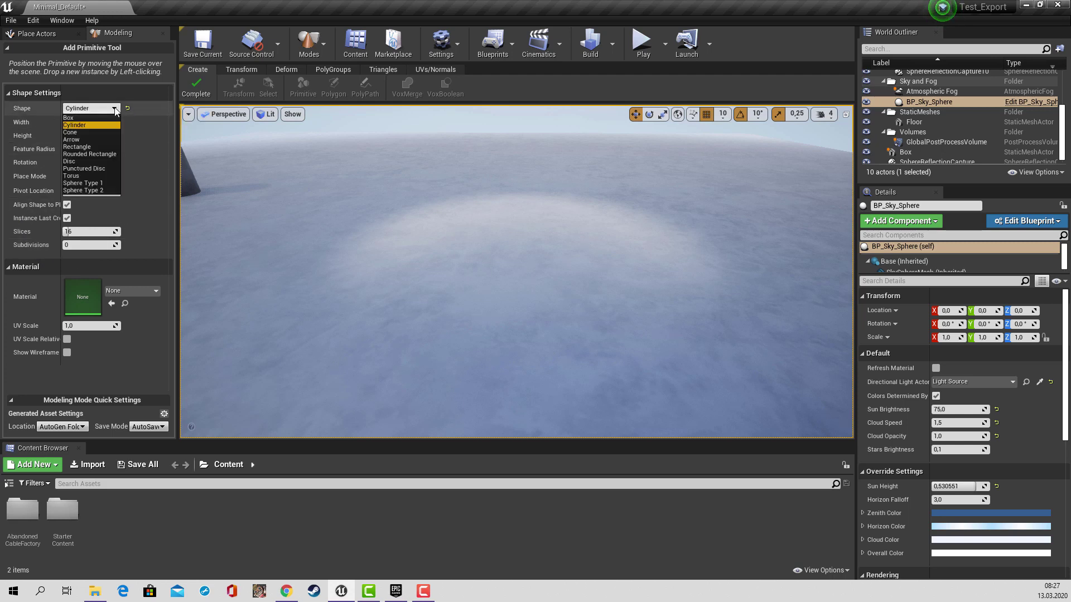
left_click(89, 133)
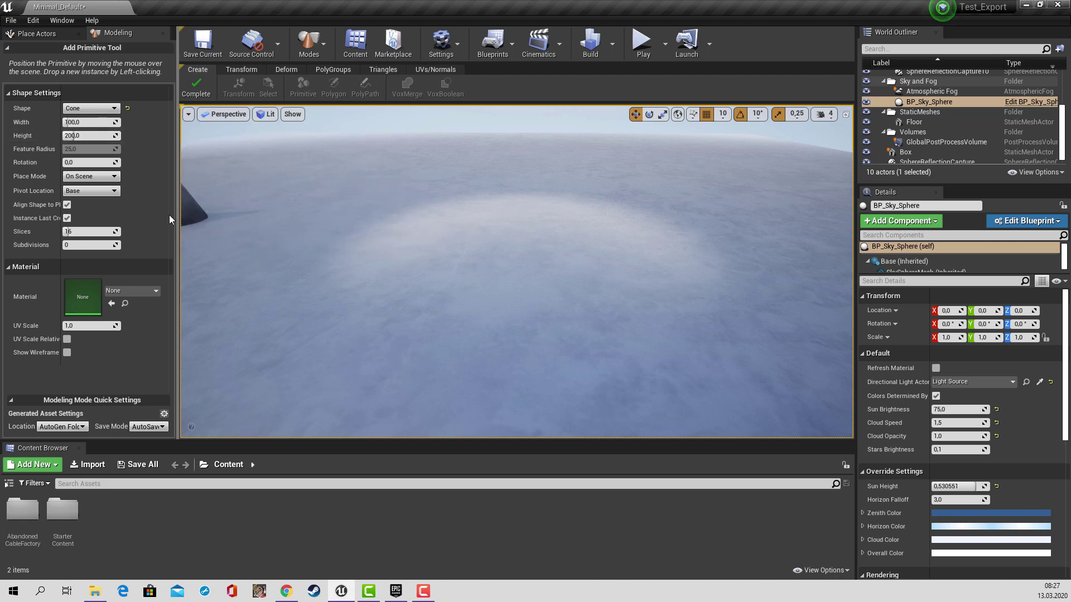
left_click(114, 109)
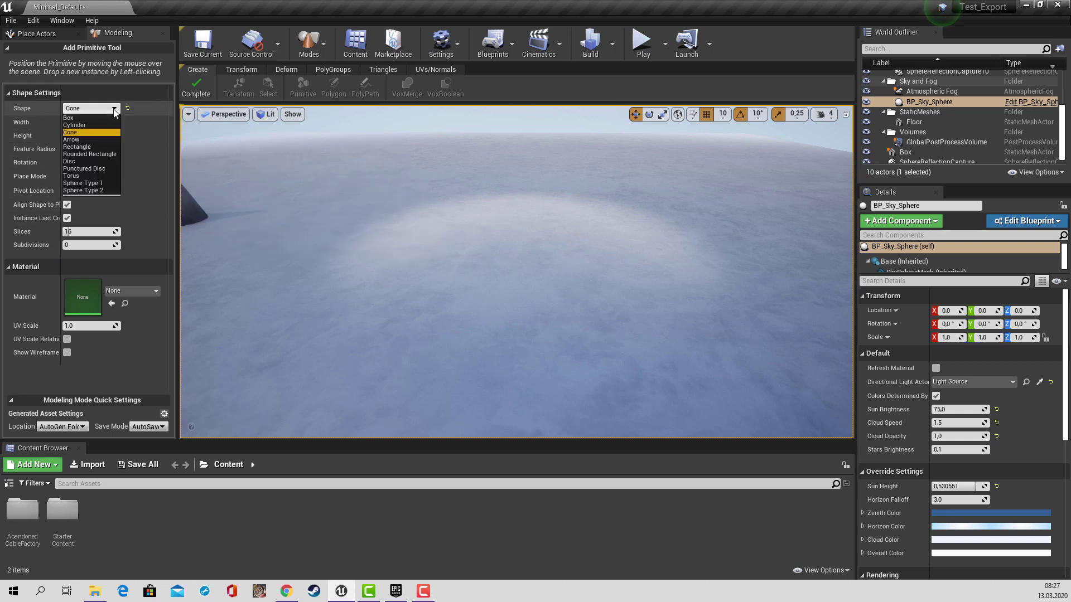
left_click(83, 176)
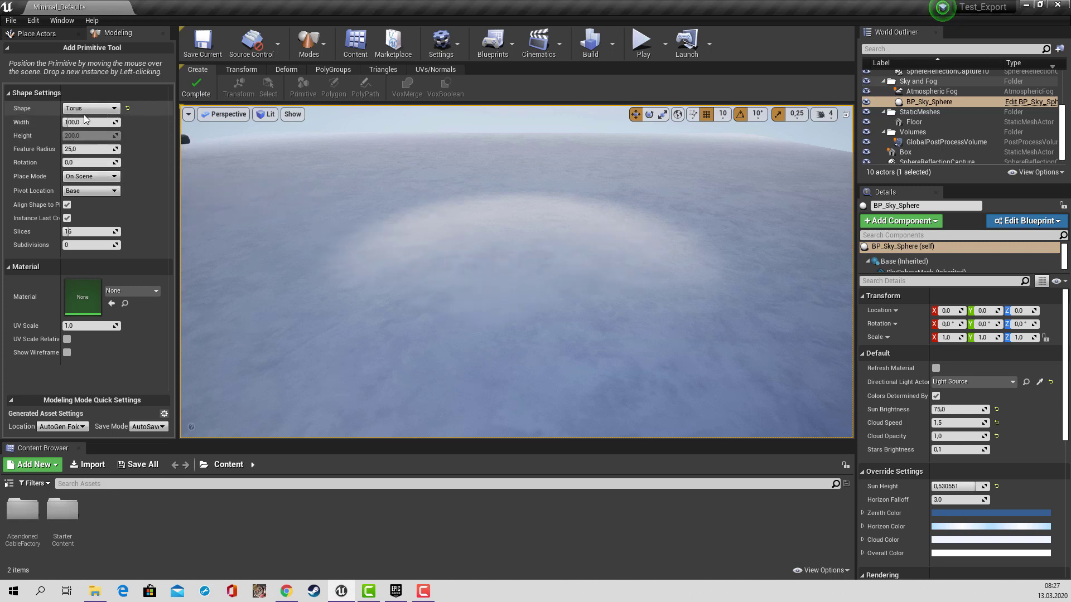
left_click(84, 110)
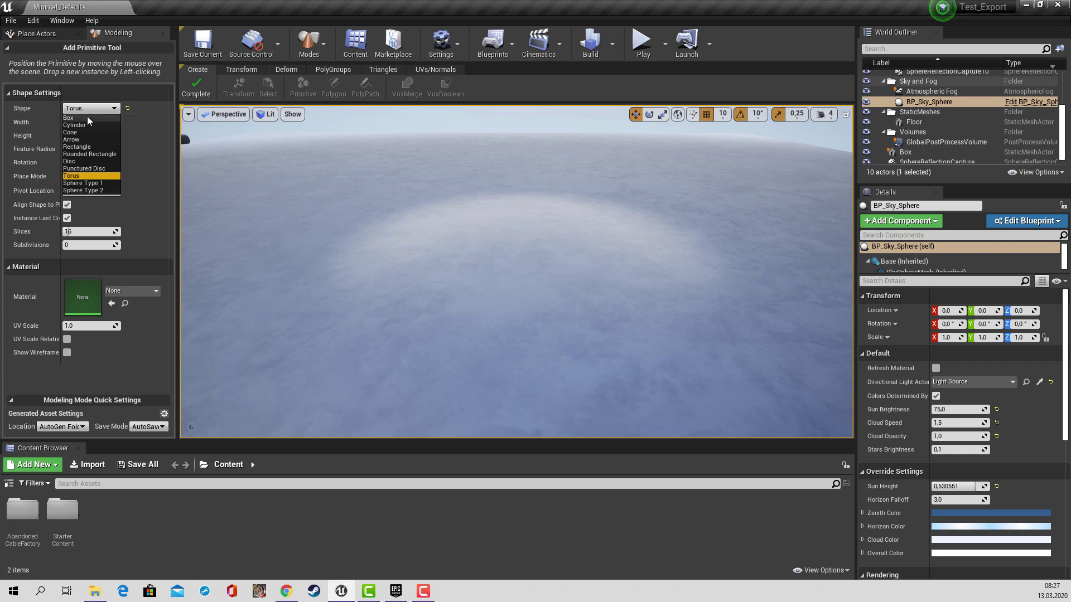
left_click(85, 117)
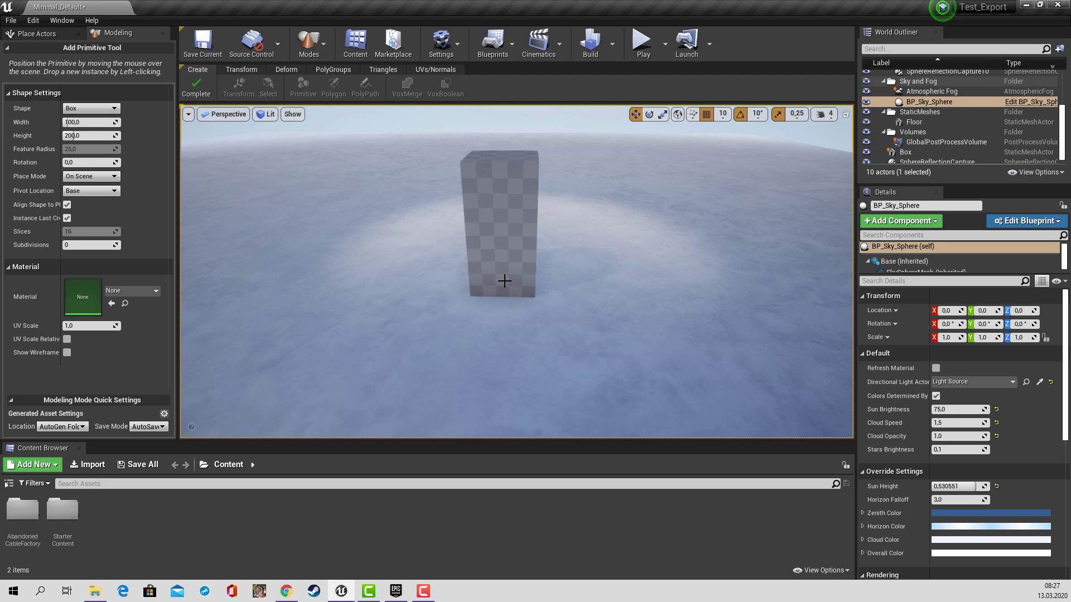
Place the box at the view centre, nudge it along Y, and open _GENERATED.
left_click(504, 281)
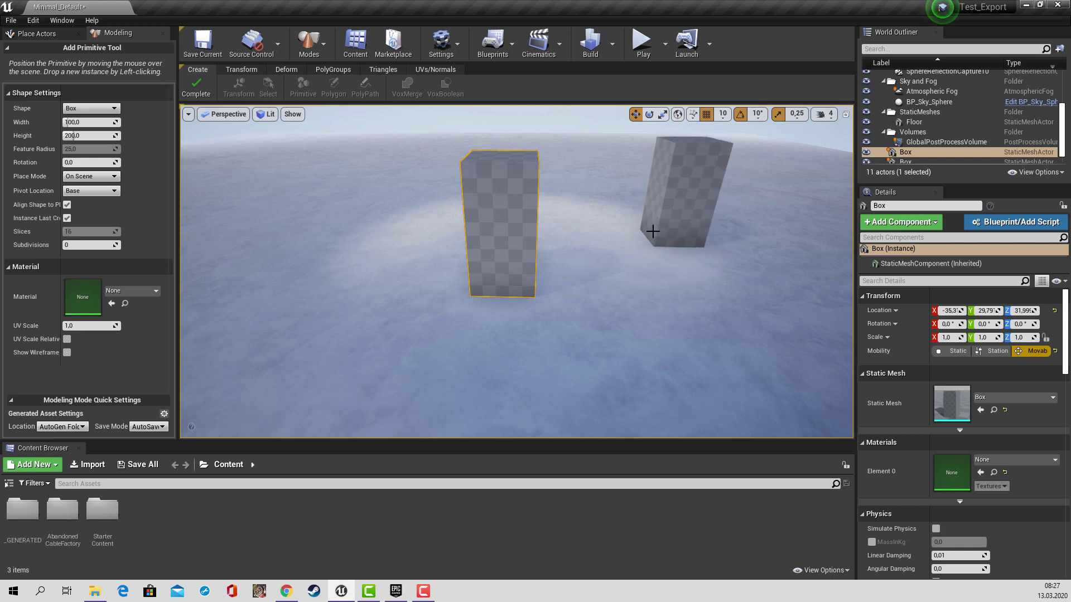
left_click(204, 92)
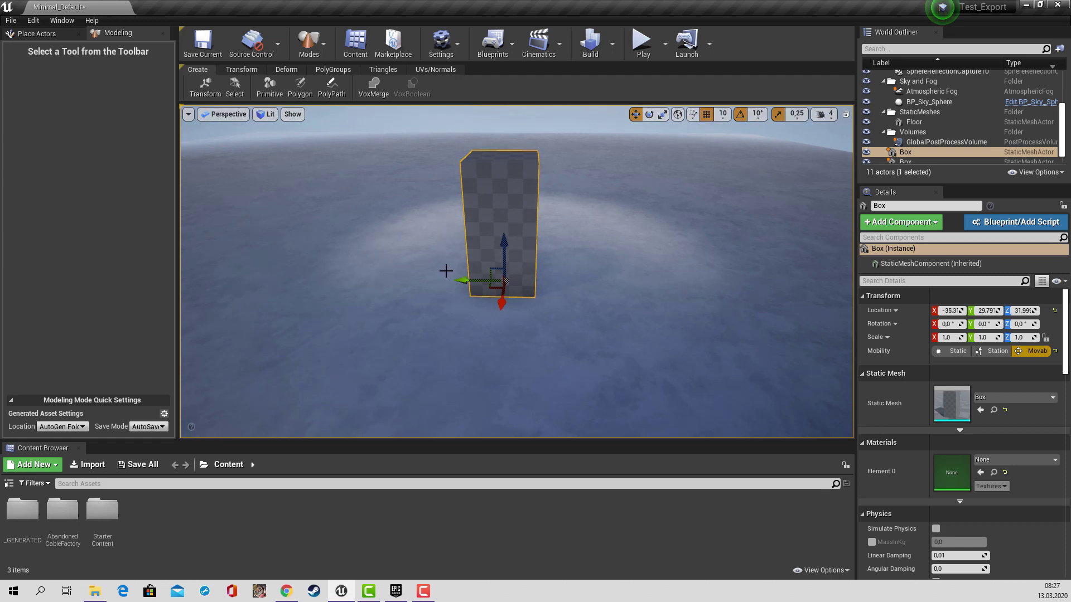
left_click_drag(463, 279, 469, 276)
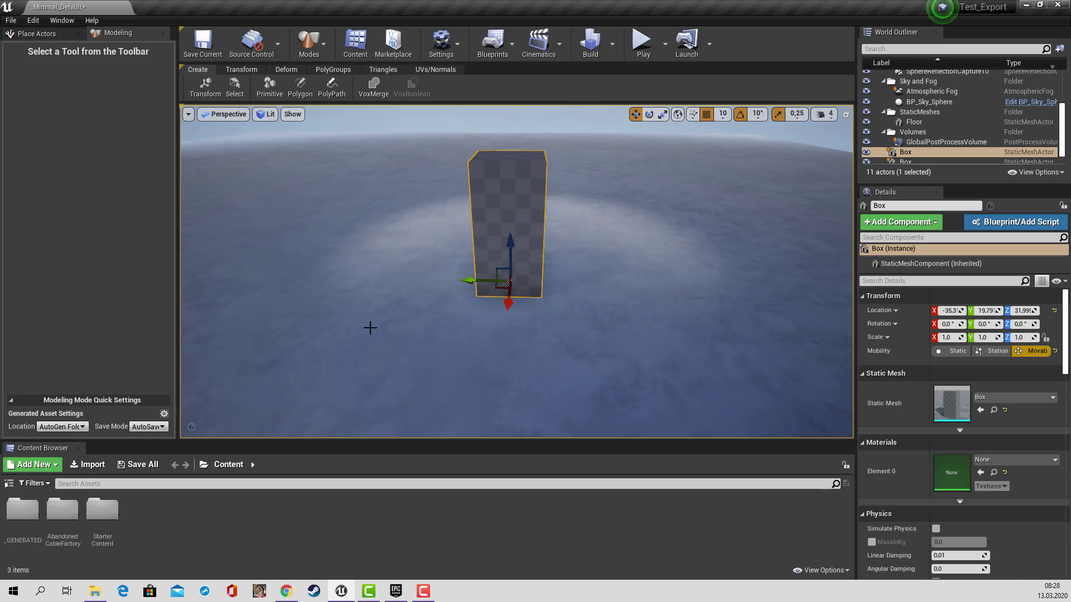
double_click(26, 537)
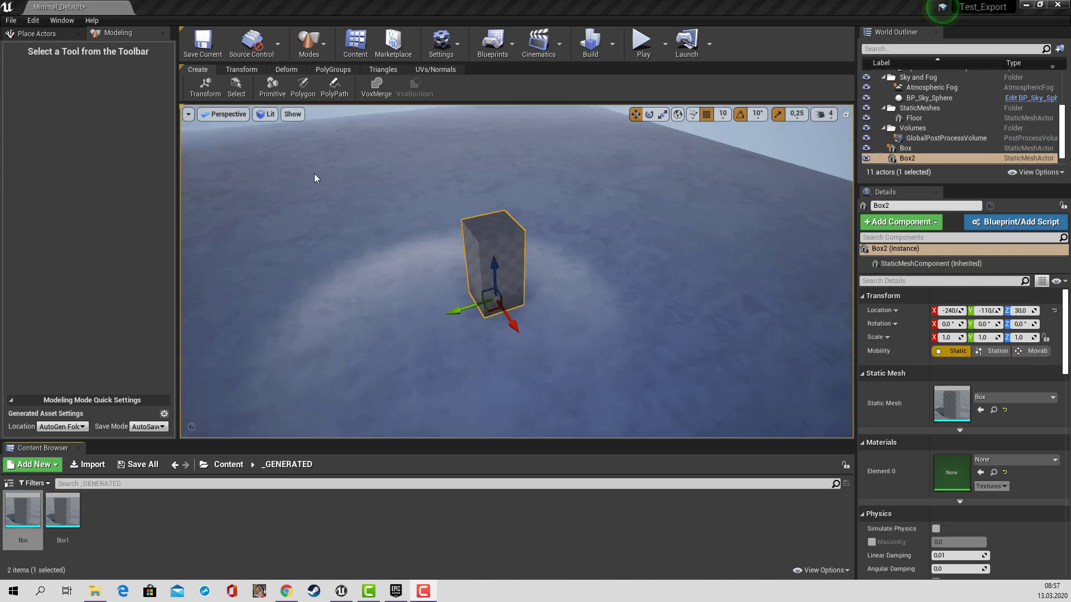
Begin another primitive with the Sphere Type 1 shape.
left_click(272, 89)
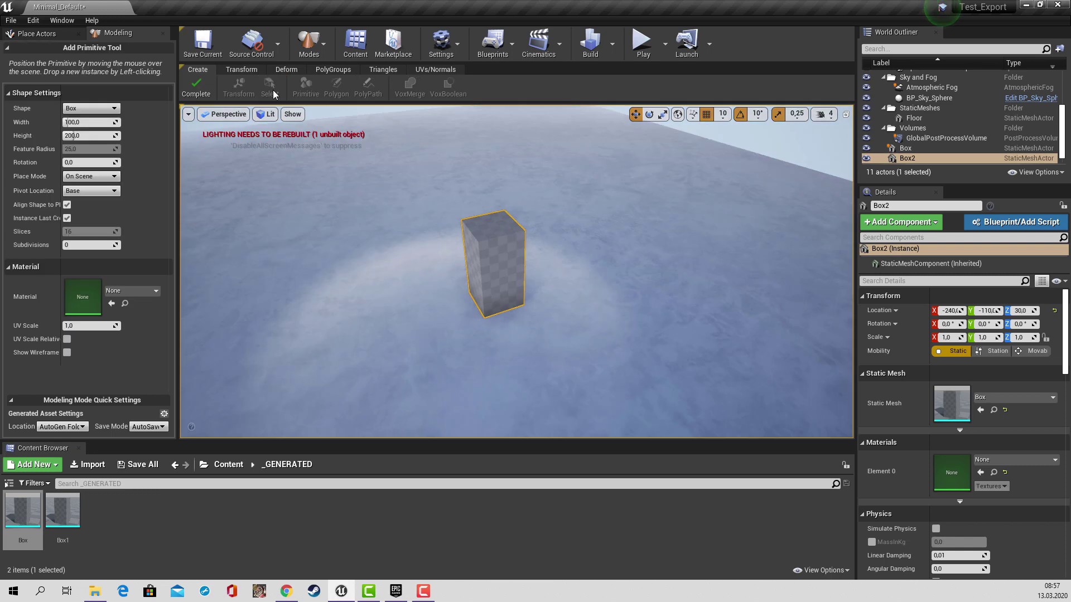
left_click(87, 109)
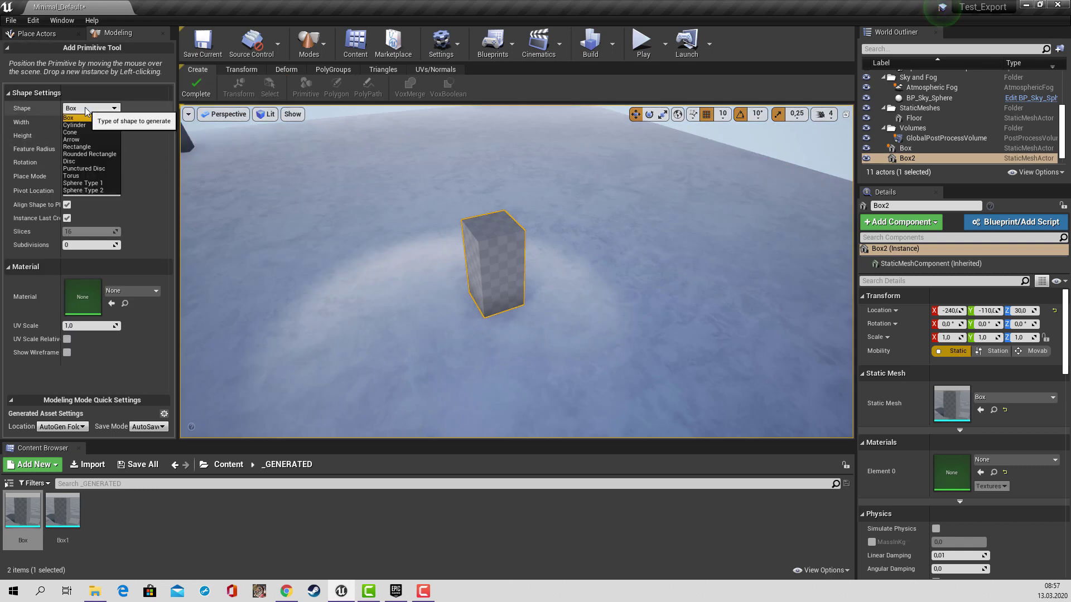
left_click(100, 184)
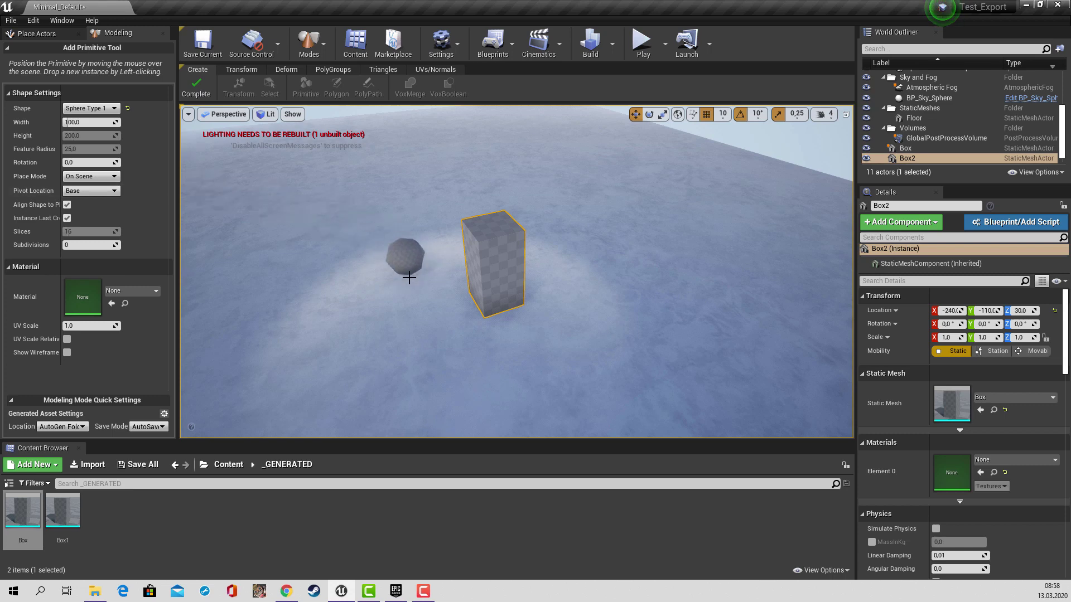
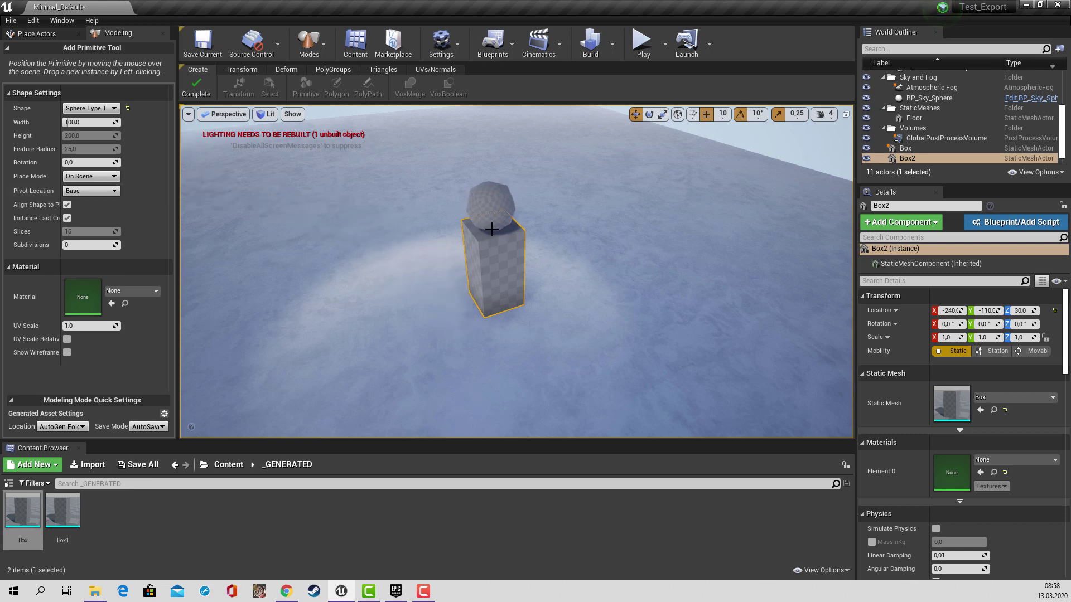
Drop a SphericalBox onto the top of Box2 and select both meshes together.
left_click(493, 228)
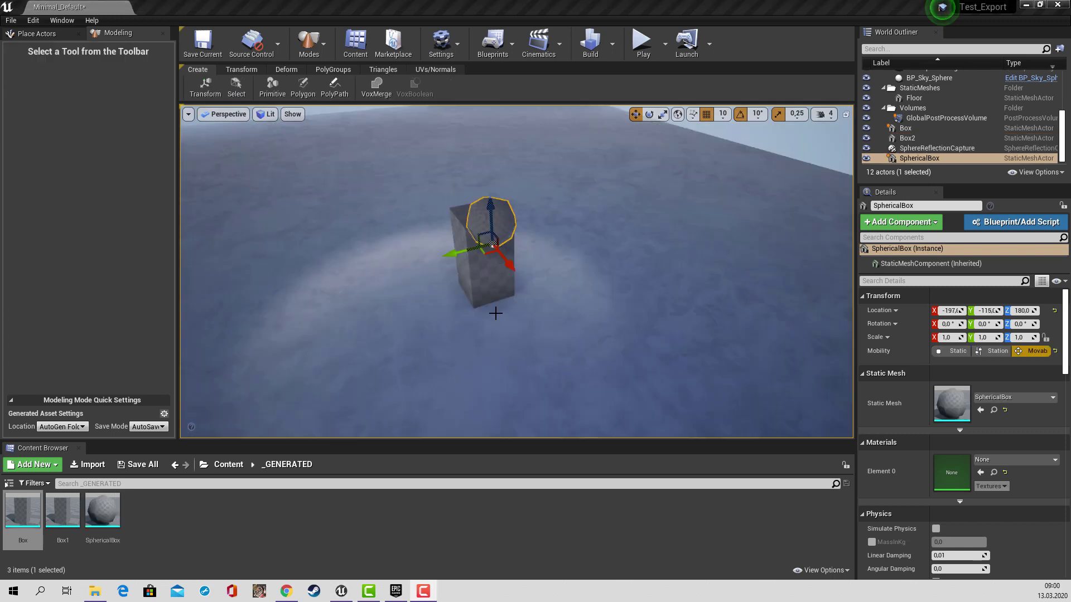
left_click(486, 290, "ctrl")
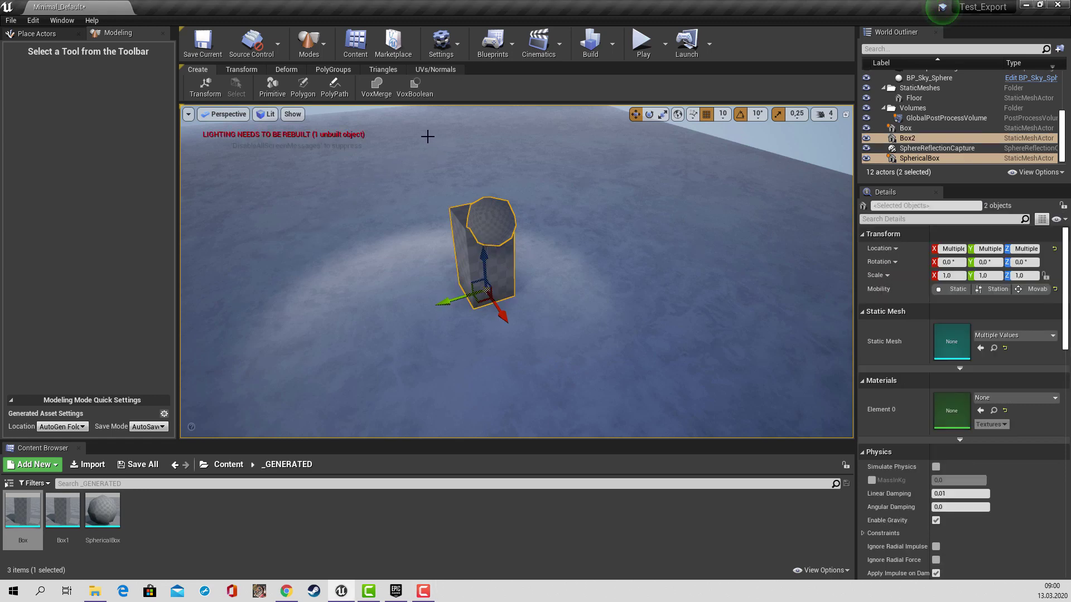
Run VoxBoolean with Operation B - A to hollow the sphere out of the box, then inspect it.
left_click(419, 88)
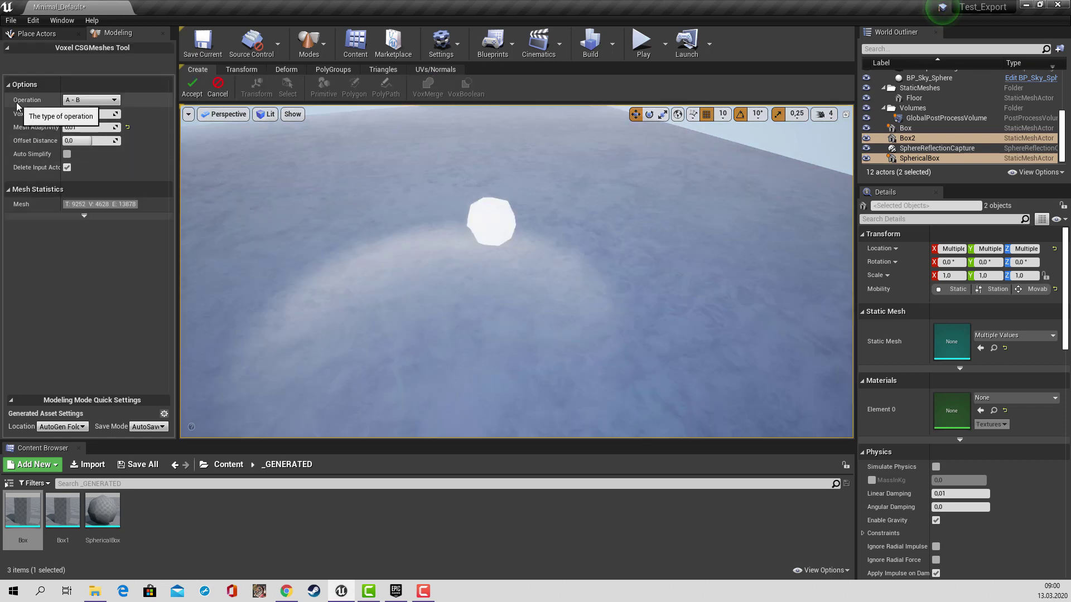
left_click(88, 100)
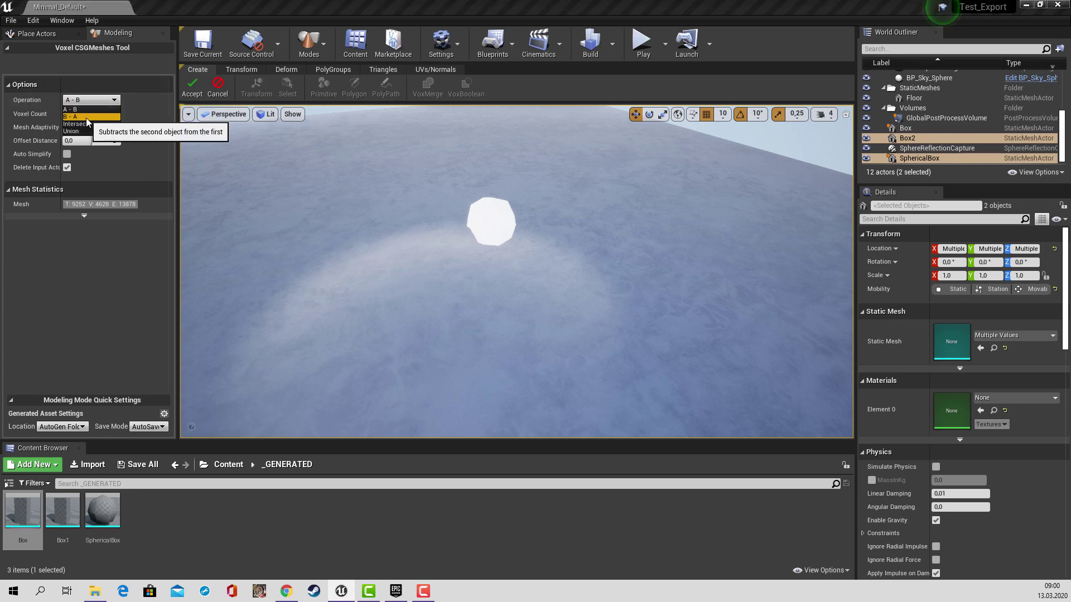
left_click(87, 117)
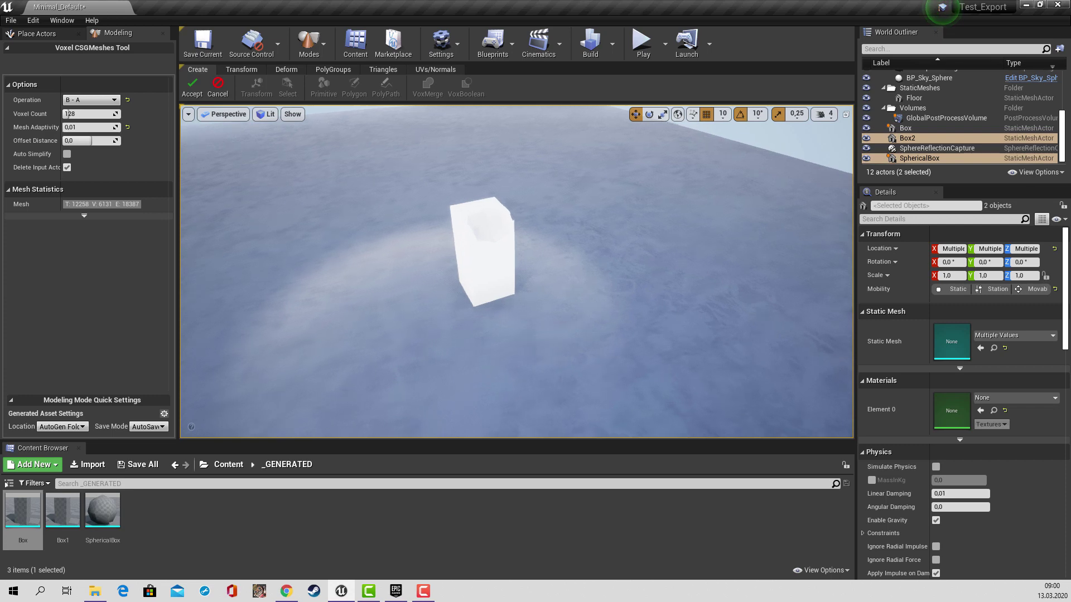
right_click_drag(482, 319, 563, 301)
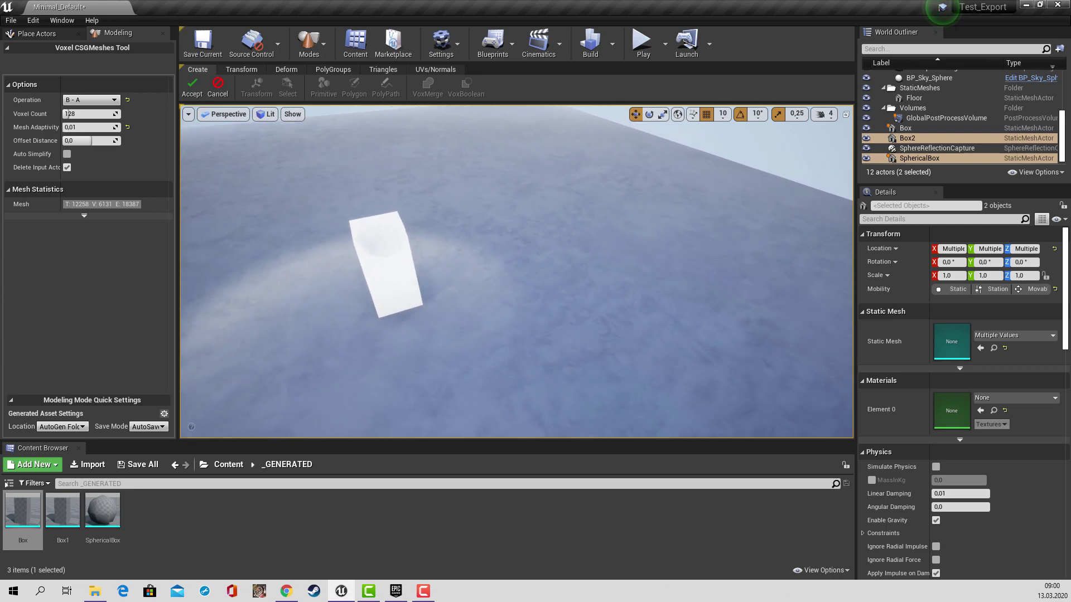
key("f")
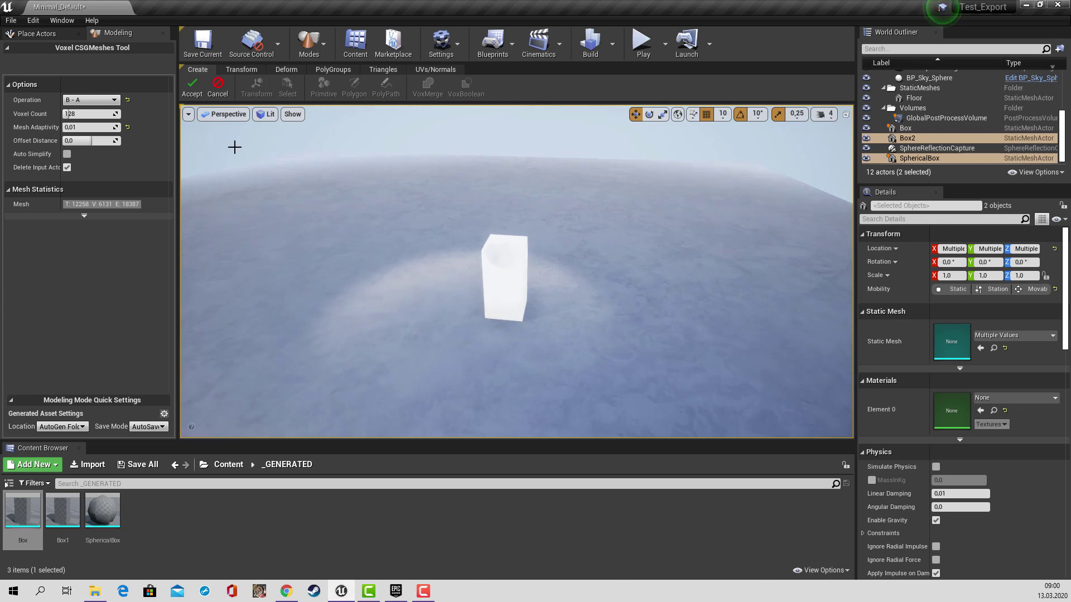
Accept the voxel boolean, creating the hollowed CSGMesh.
left_click(192, 86)
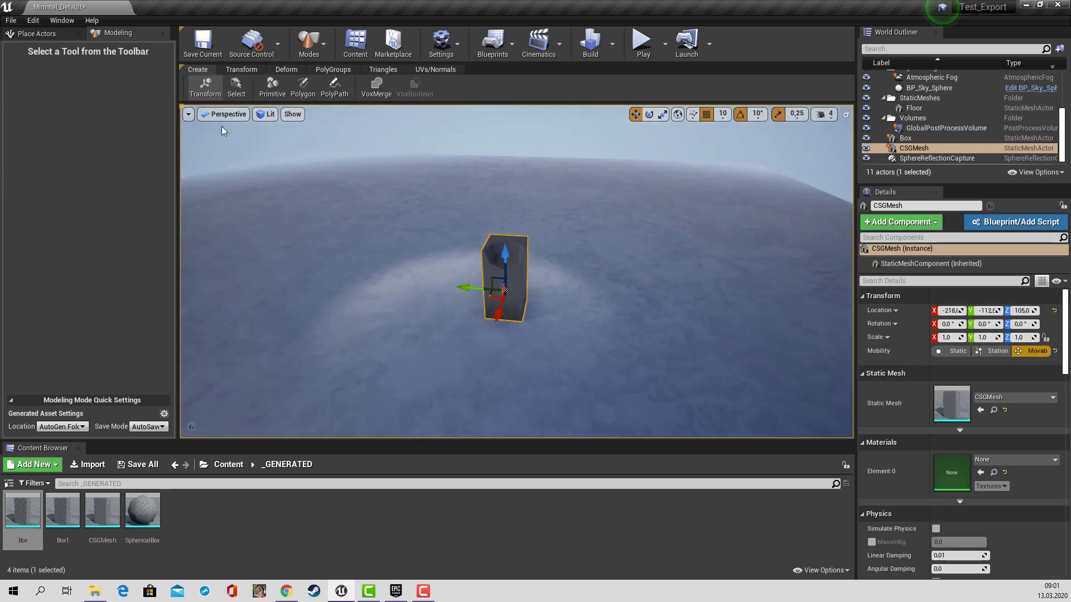
scroll(571, 353, "up", 2)
scroll(571, 353, "up", 2)
scroll(572, 352, "up", 1)
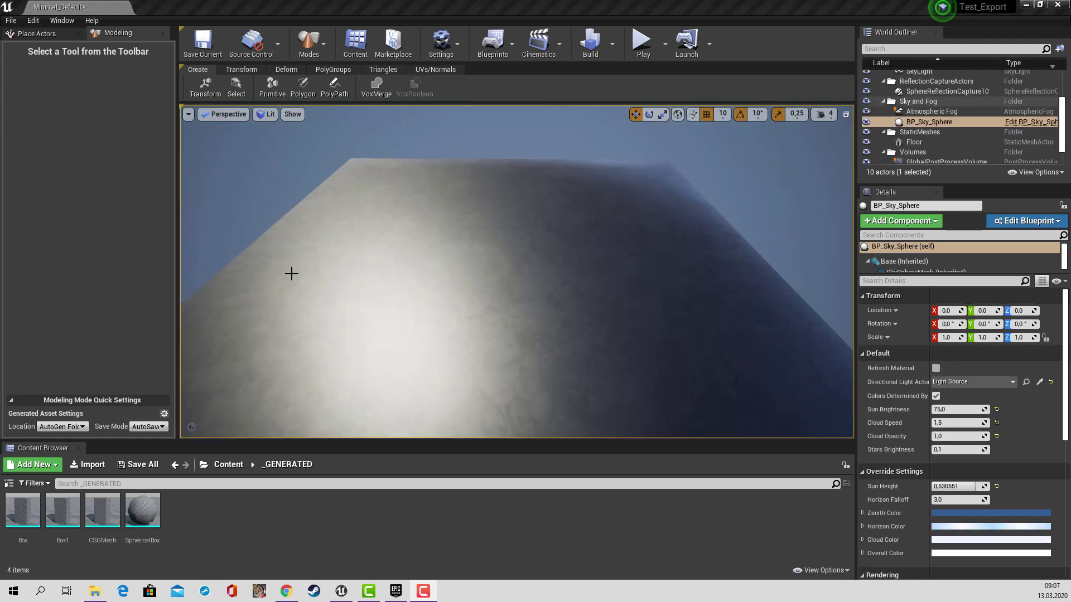
Draw a six-corner polygon outline on the floor grid and extrude it into the tall Extrude mesh.
left_click(304, 84)
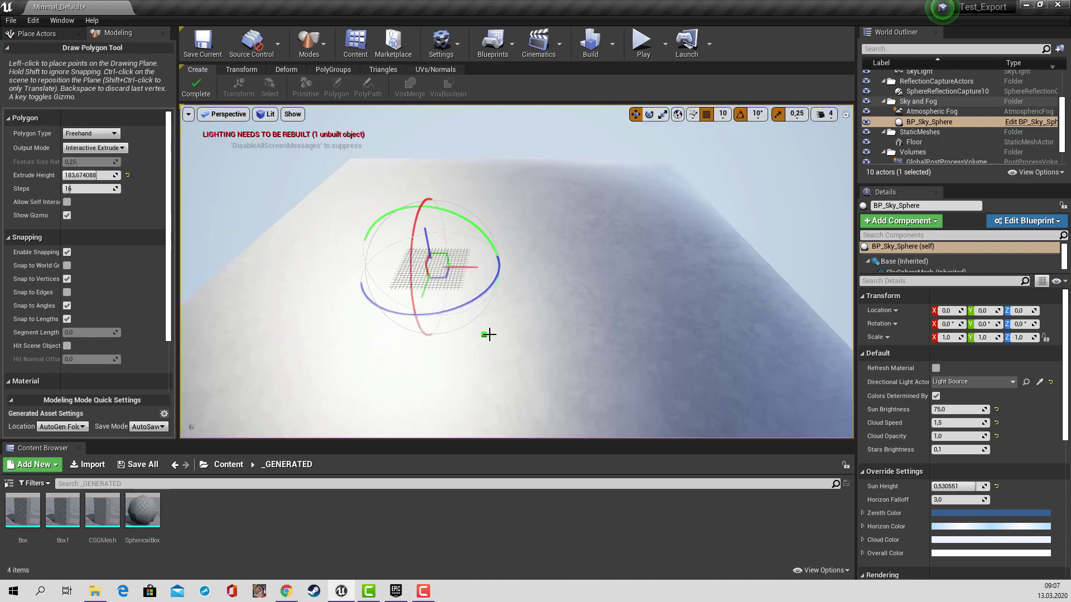
right_click_drag(487, 332, 568, 368)
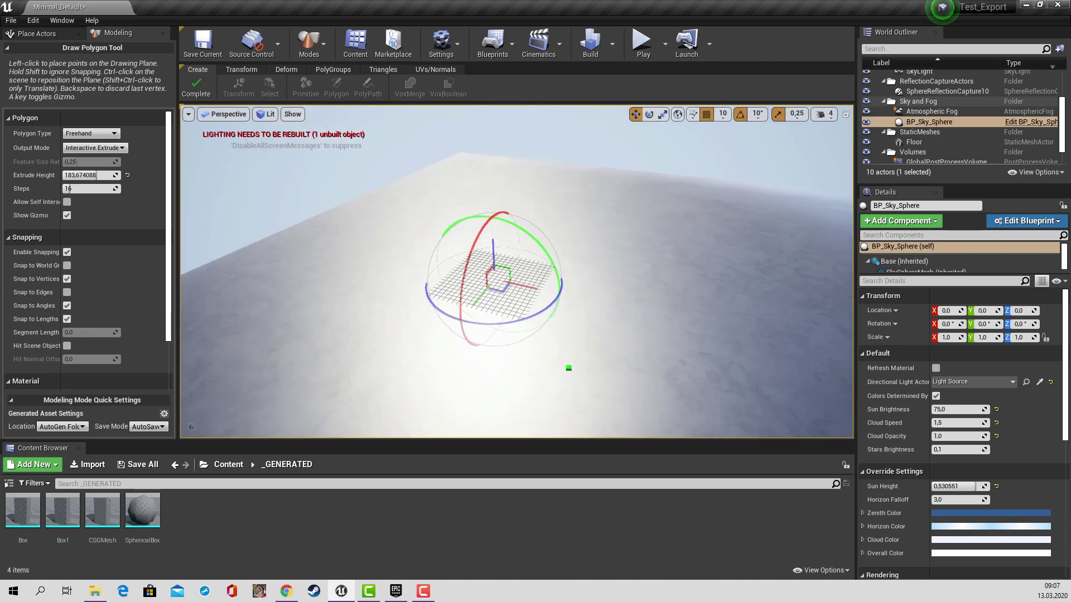
mouse_move(568, 368)
right_mouse_down()
mouse_move(480, 332)
mouse_move(662, 342)
right_mouse_up()
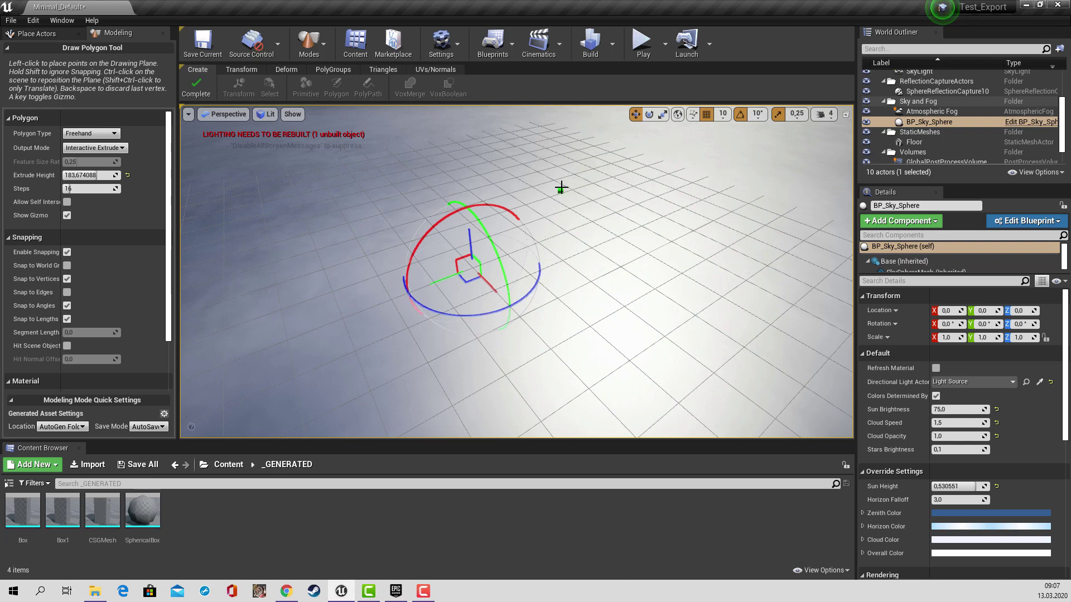
left_click(575, 177)
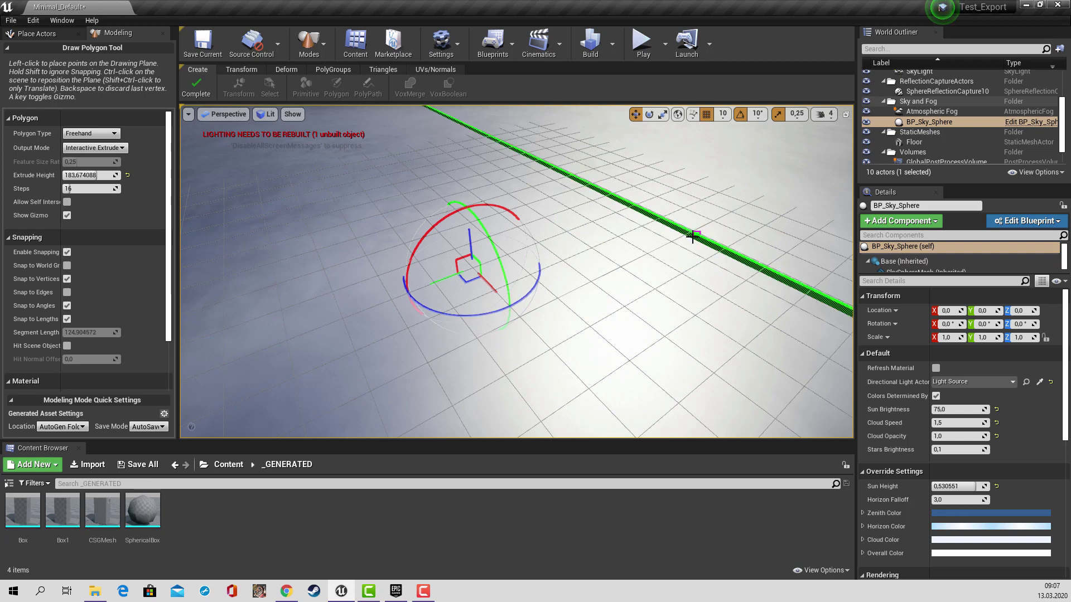
left_click(693, 236)
left_click(620, 275)
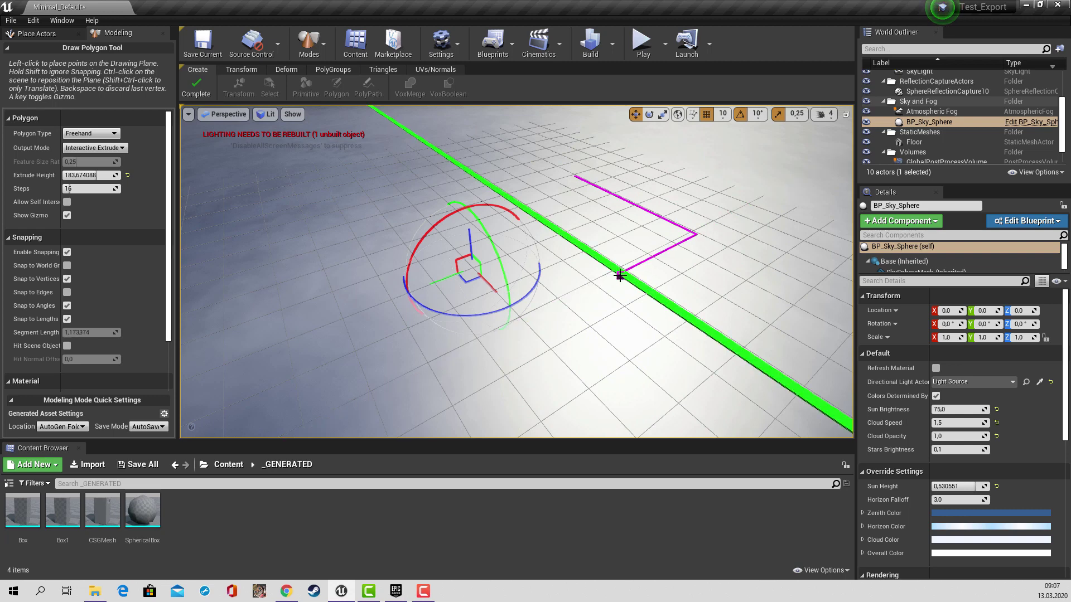
left_click(616, 236)
left_click(595, 222)
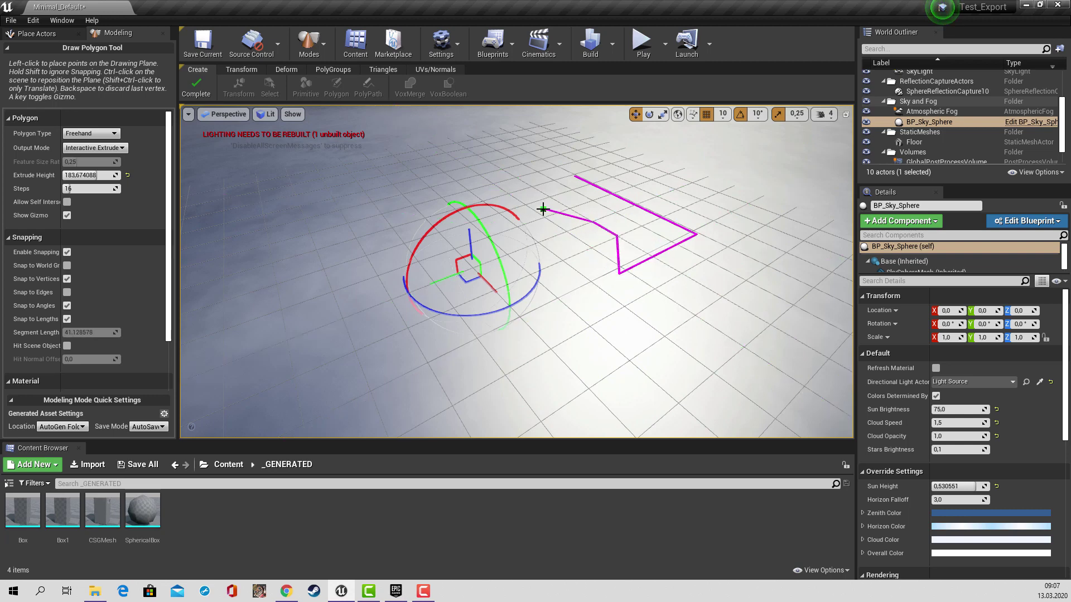
left_click(531, 222)
left_click(573, 177)
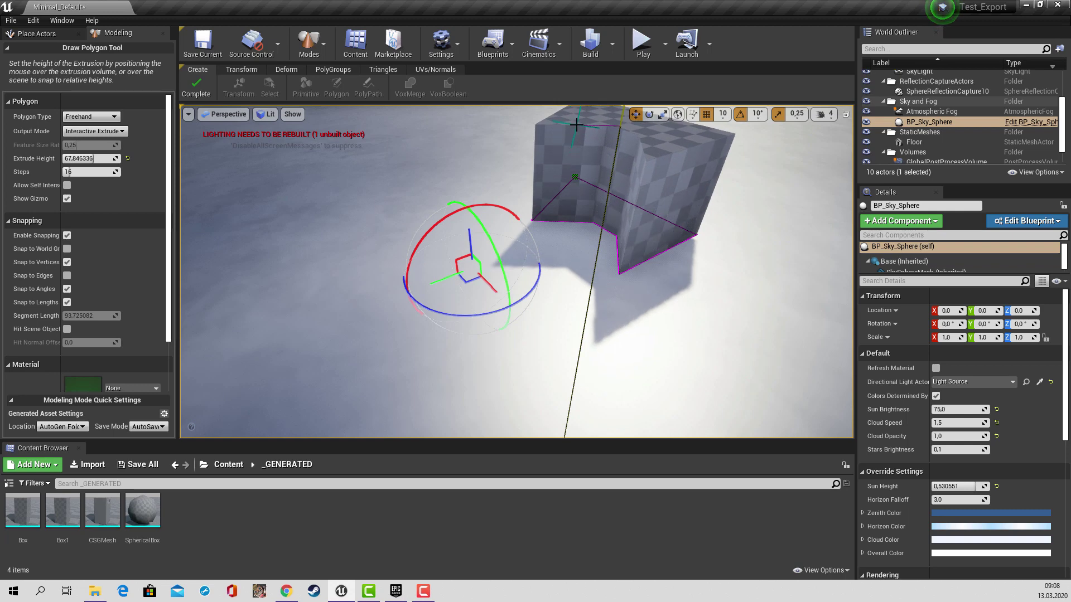
left_click(575, 127)
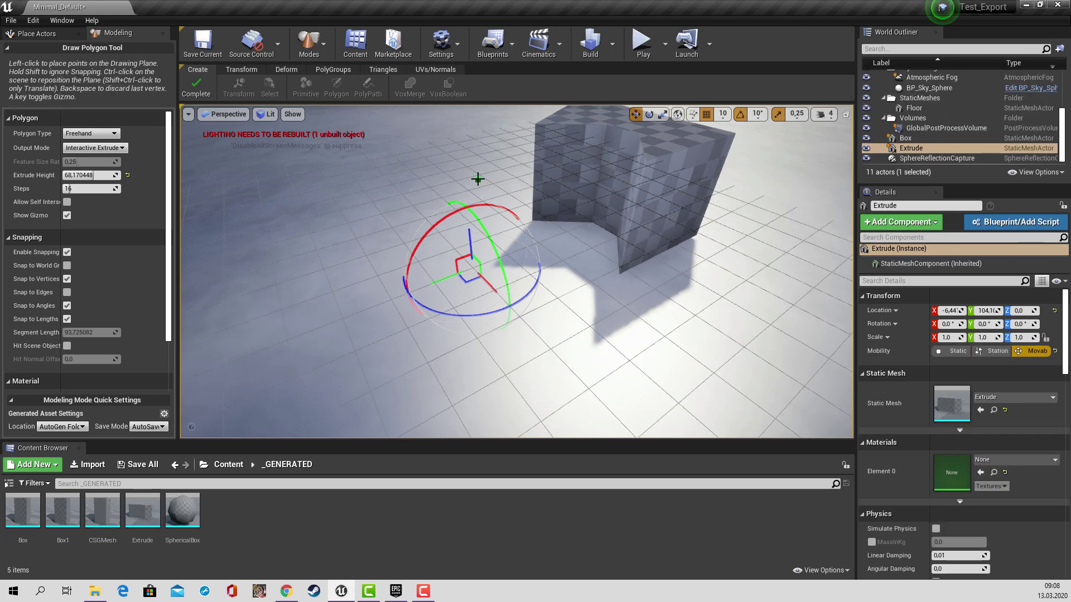
Reposition the Extrude block and assign M_Wood_Floor_Walnut_Polished to its Element 0 material.
left_click(202, 93)
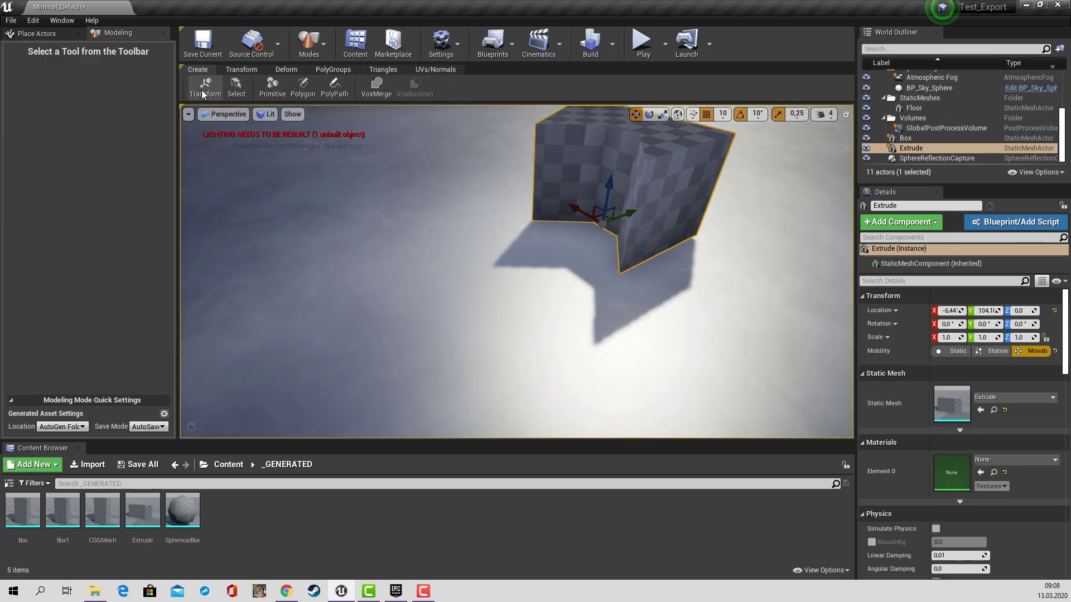
right_click_drag(461, 306, 546, 303)
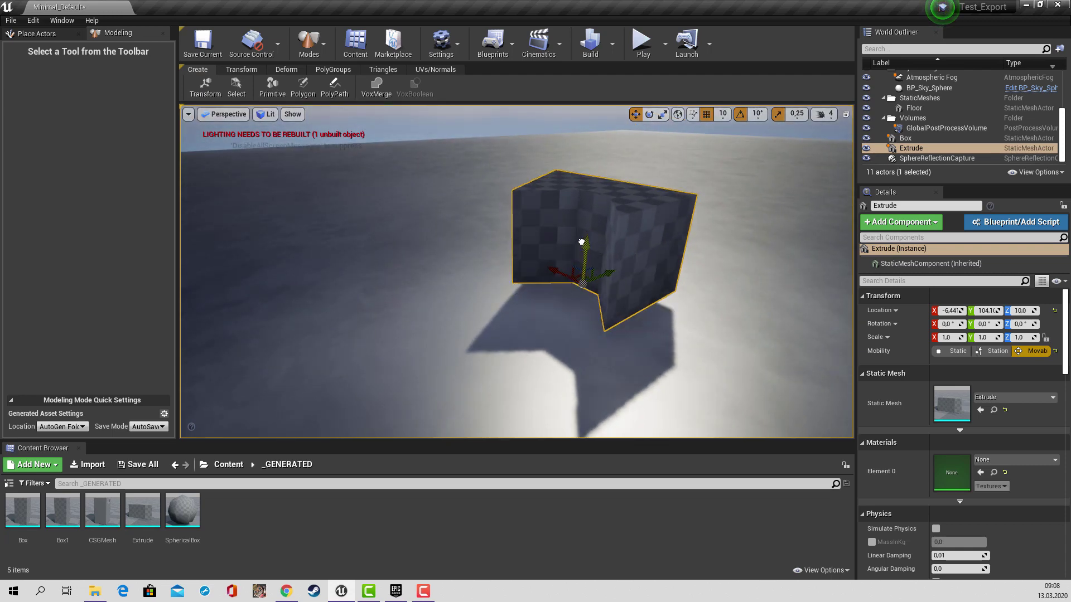
left_click_drag(585, 255, 580, 237)
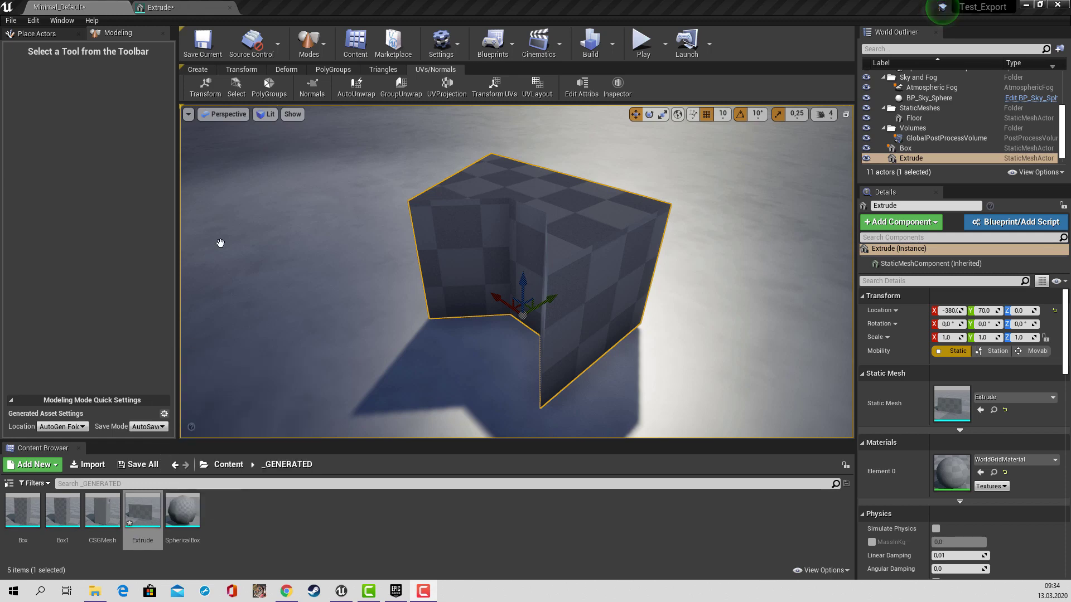
left_click(183, 7)
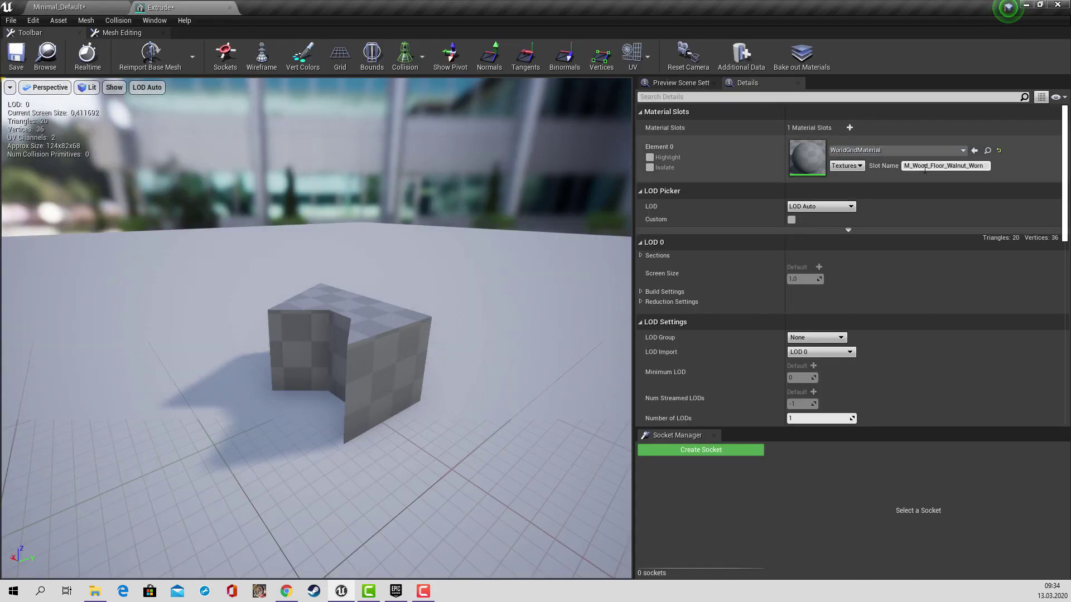
left_click(975, 150)
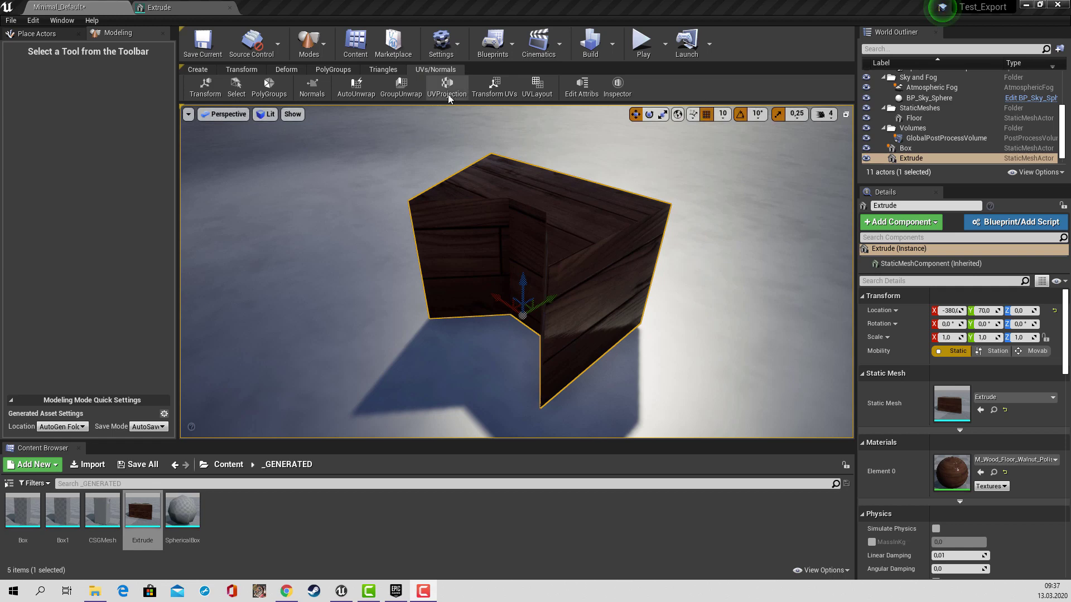
Reproject the wall's UVs with Cube projection and accept the result.
left_click(449, 88)
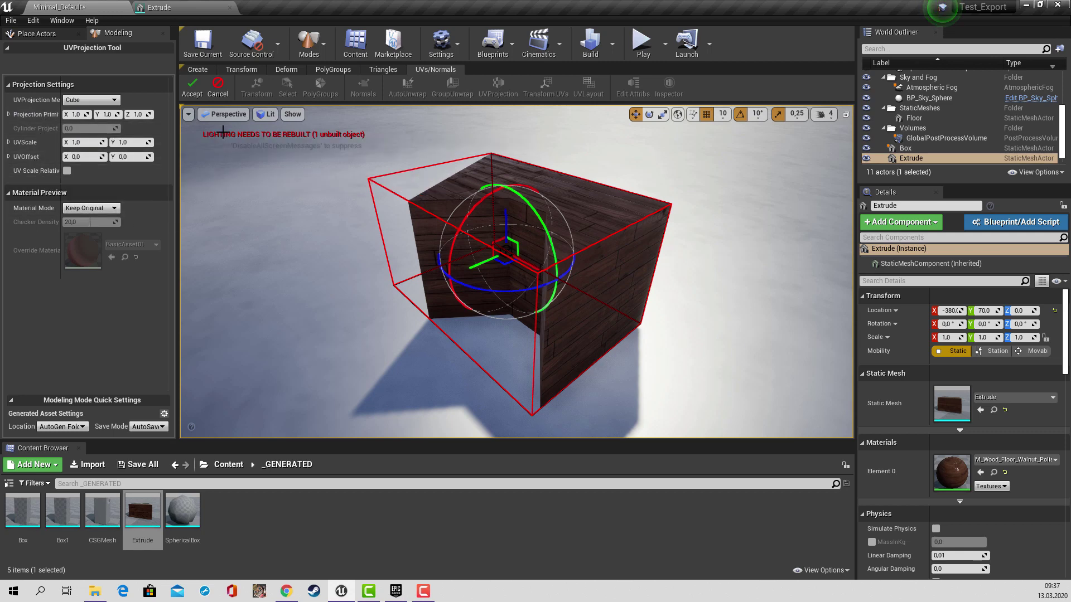
left_click(196, 90)
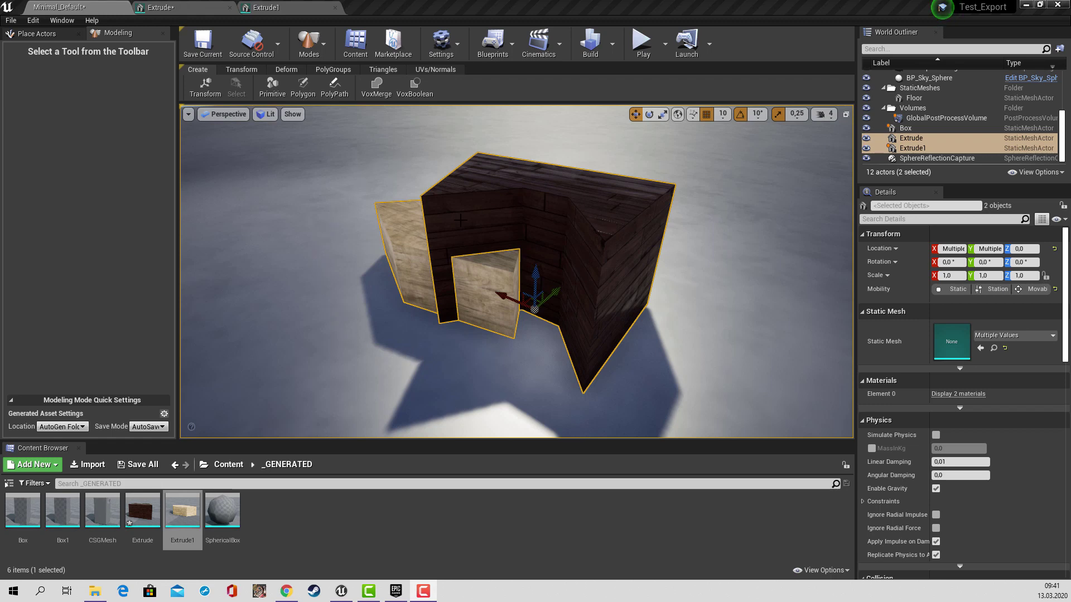
Subtract the light block from the wall with VoxBoolean B - A, creating the doorway mesh CSGMesh1.
left_click(416, 88)
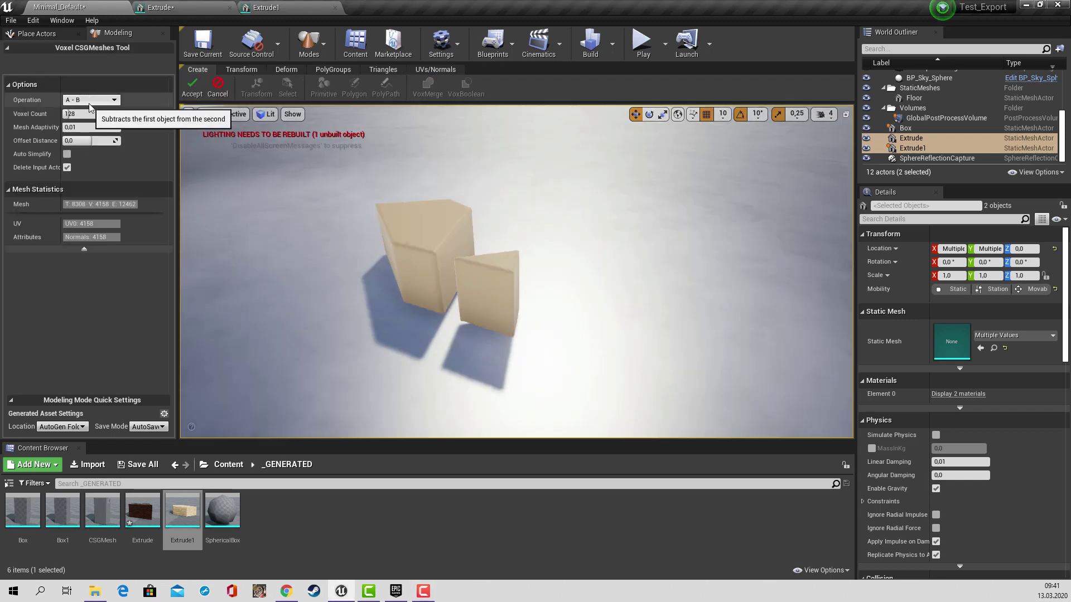
left_click(90, 103)
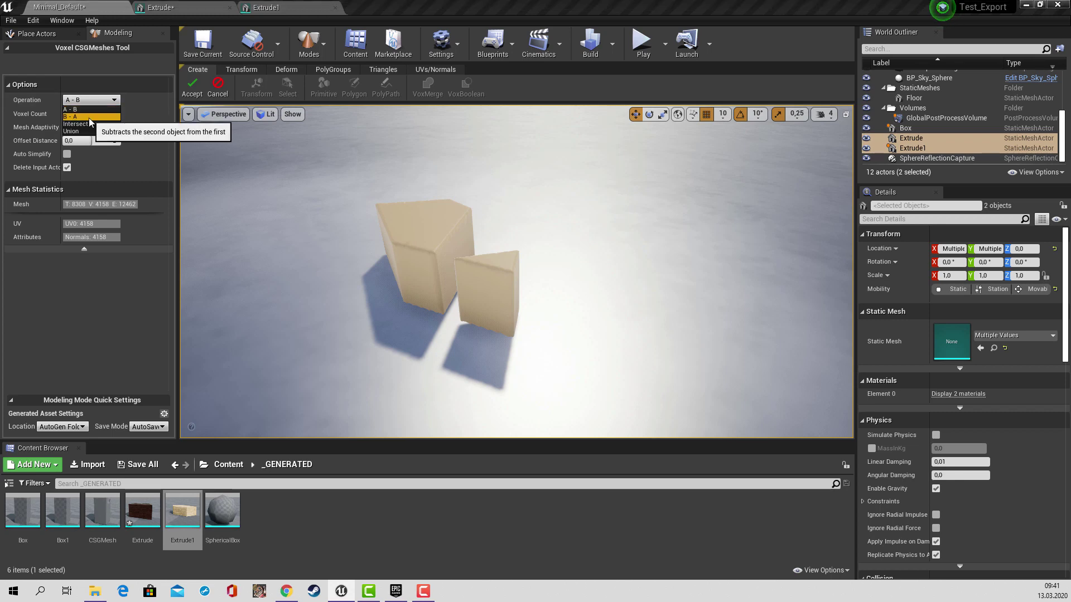
left_click(89, 117)
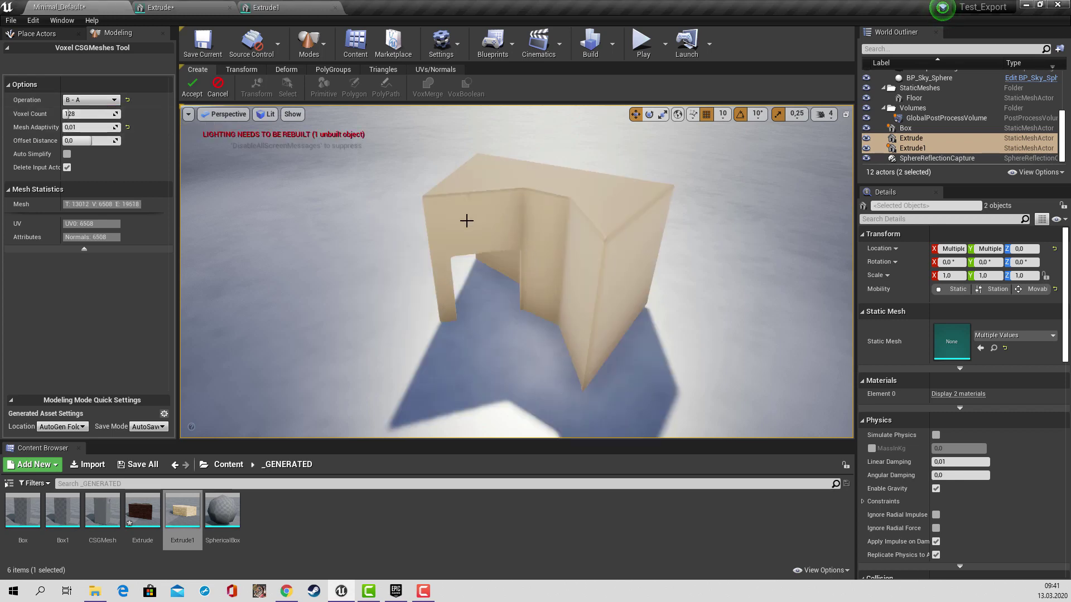
left_click(194, 90)
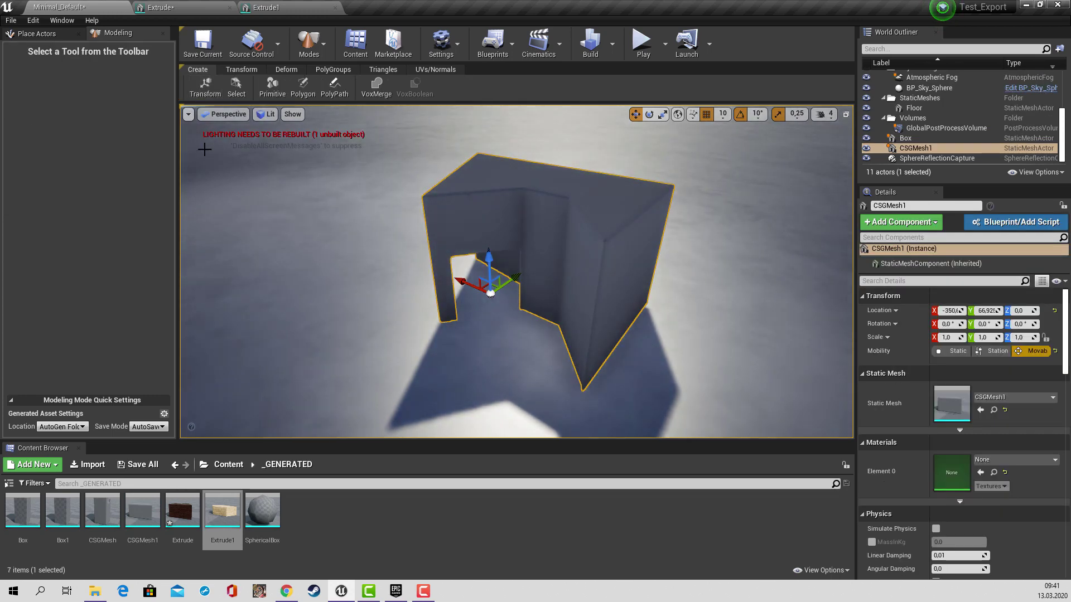
right_click_drag(418, 389, 418, 389)
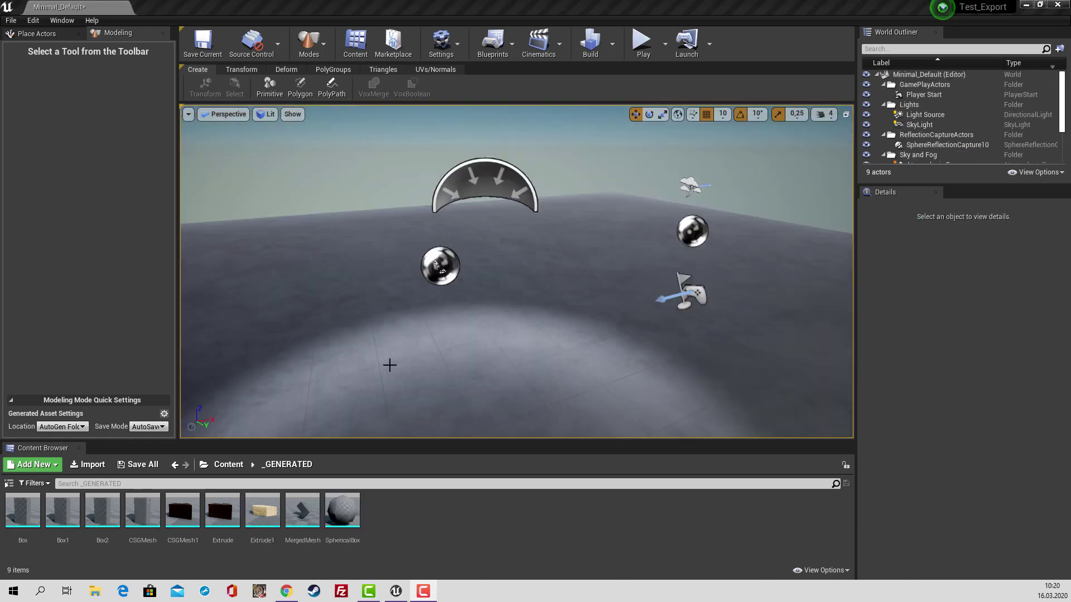
Place a 100 by 200 Cylinder primitive on the ground.
left_click(265, 88)
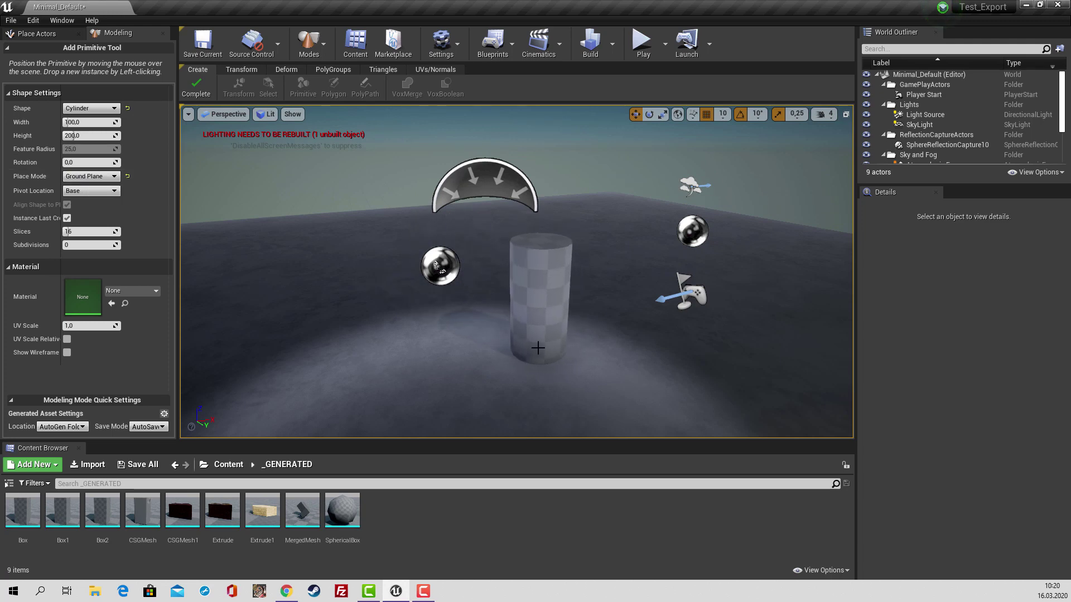
left_click(436, 344)
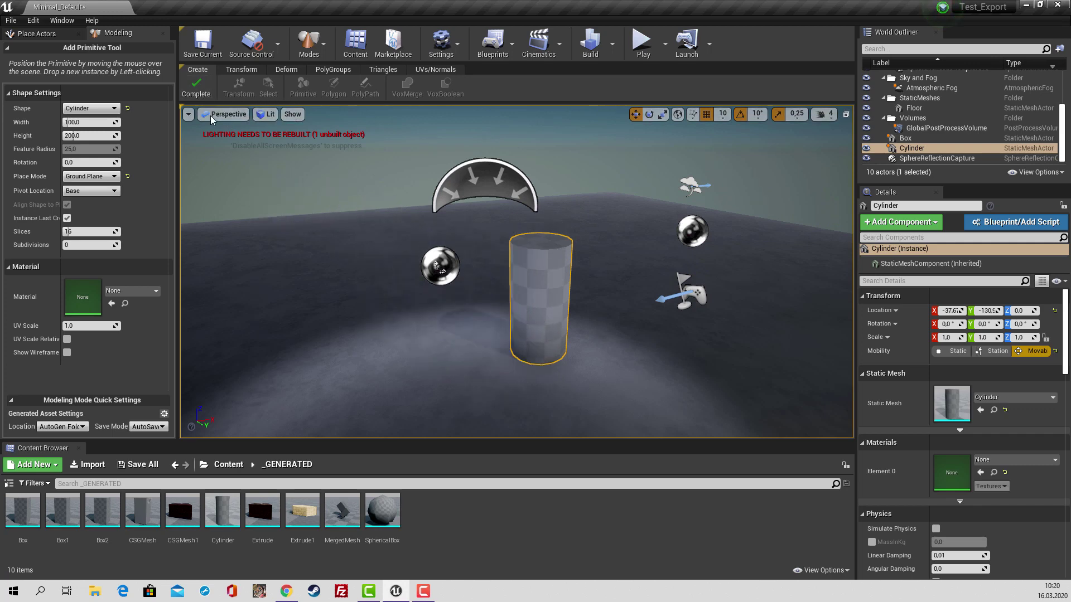
left_click(204, 91)
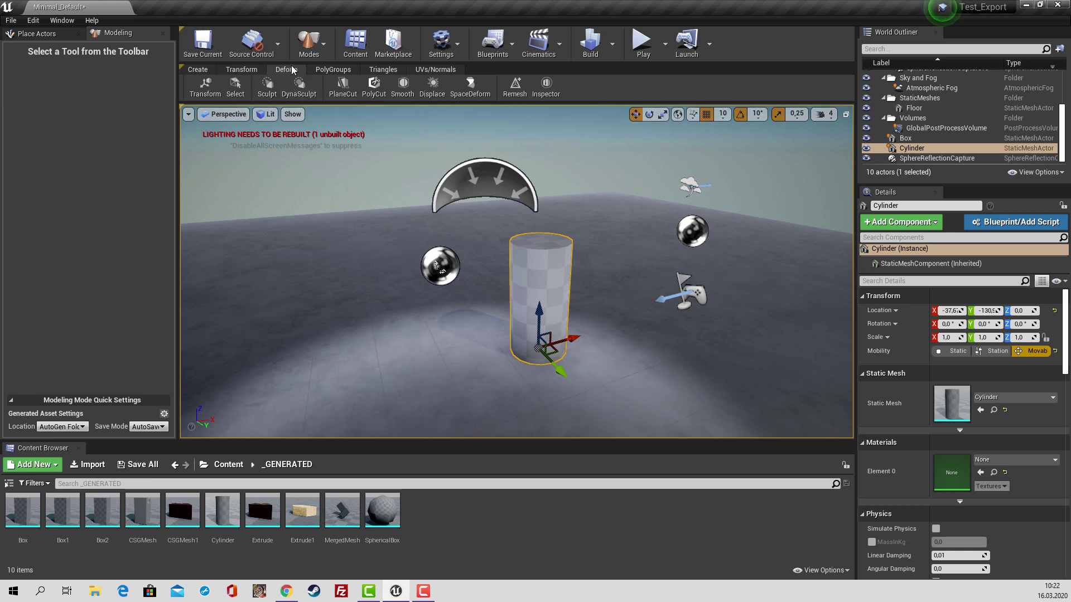
Start a PlaneCut on the cylinder and raise the cutting plane across its upper part.
left_click(352, 82)
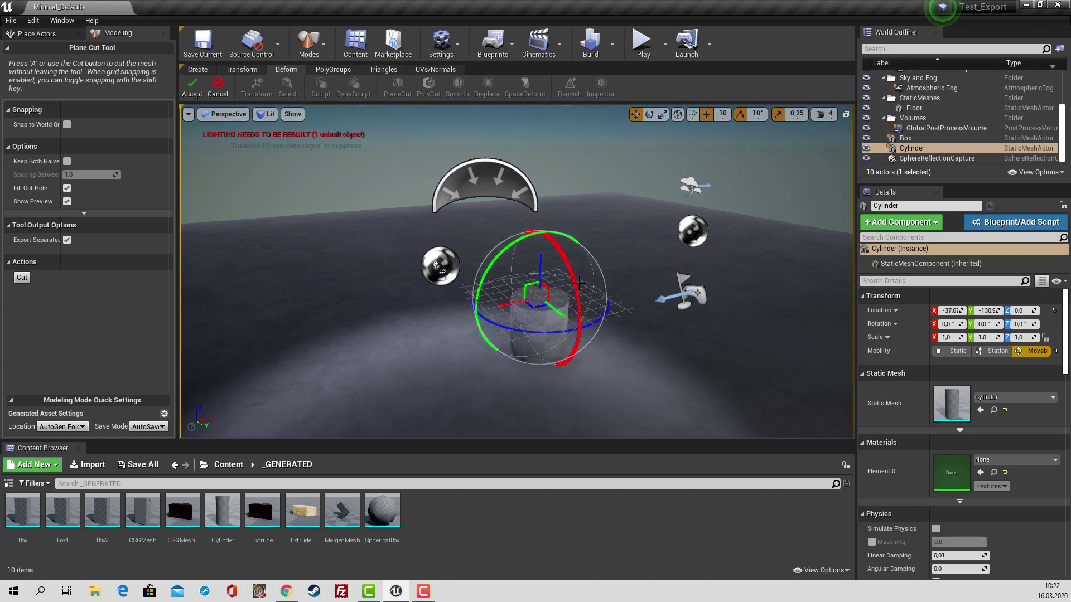
scroll(579, 283, "up", 2)
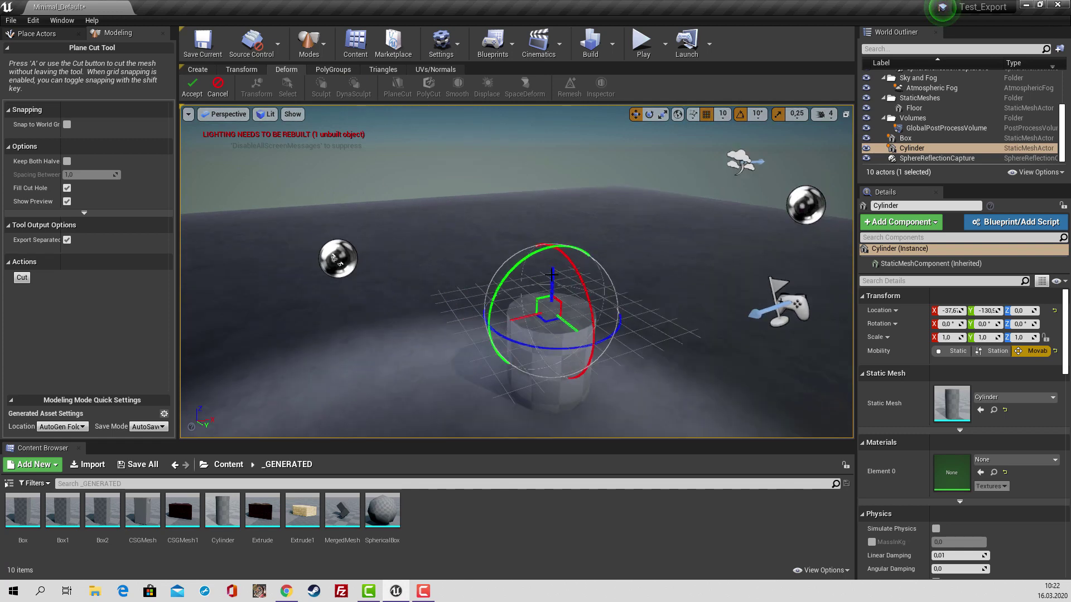
mouse_move(553, 274)
left_mouse_down()
mouse_move(570, 194)
mouse_move(600, 330)
left_mouse_up()
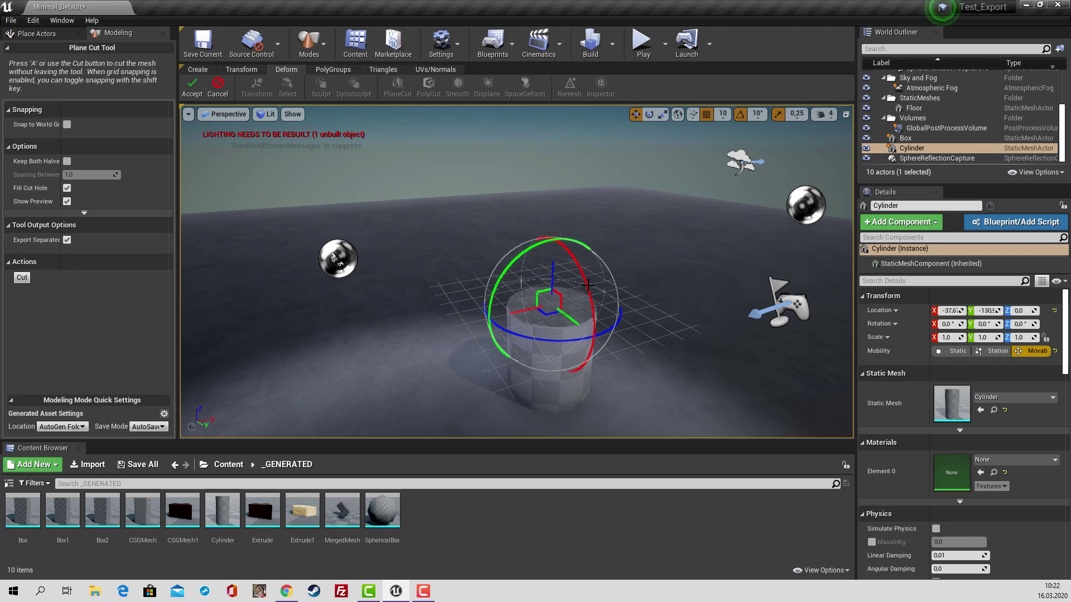
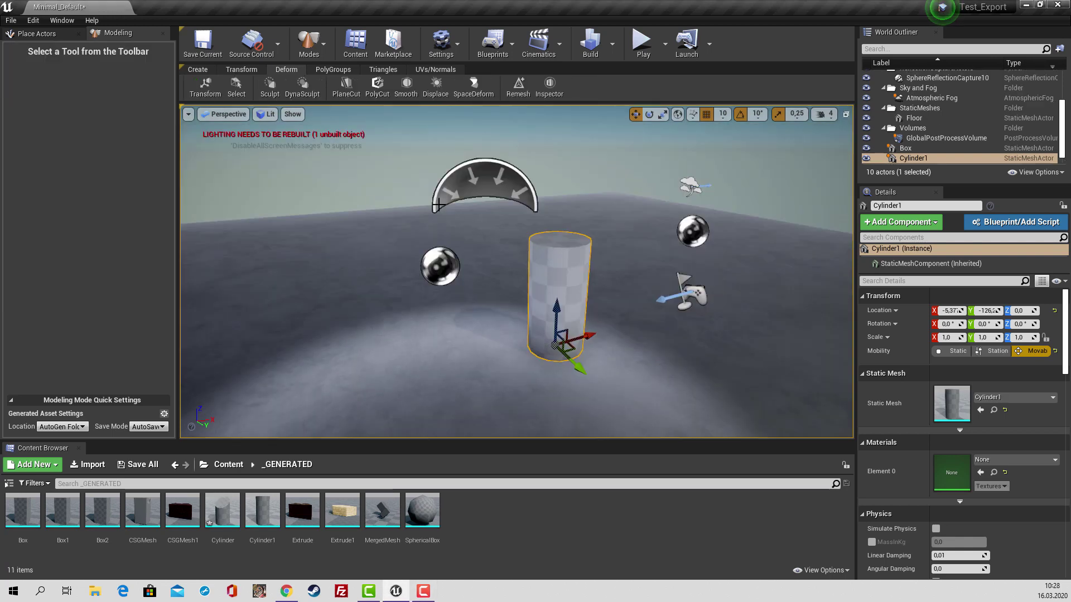
Cut a narrower circular hole through Cylinder1 near its top with PolyCut and accept it.
left_click(374, 84)
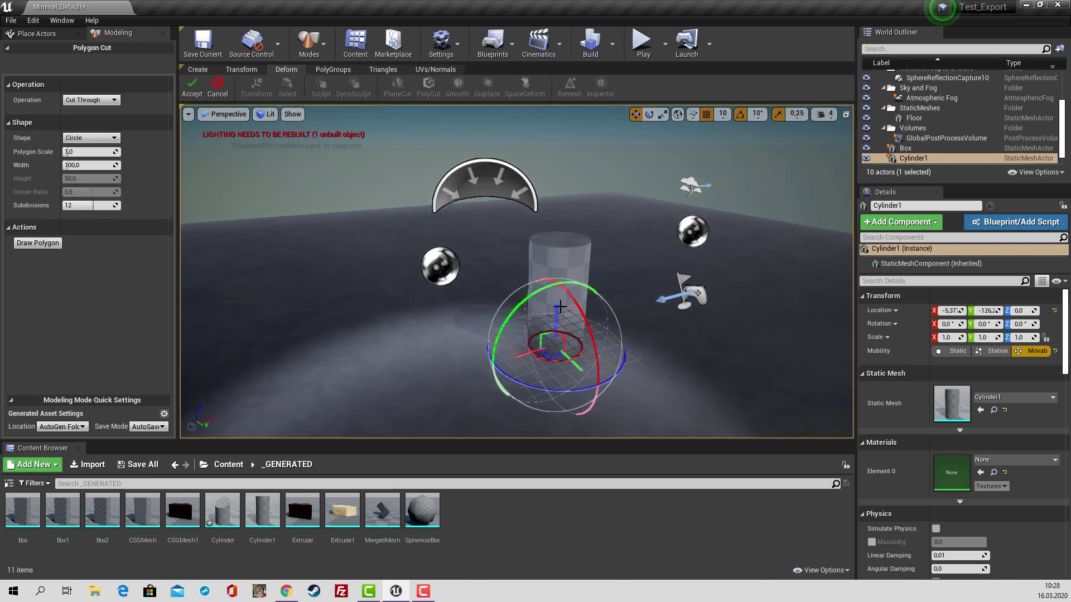
left_click_drag(558, 307, 559, 207)
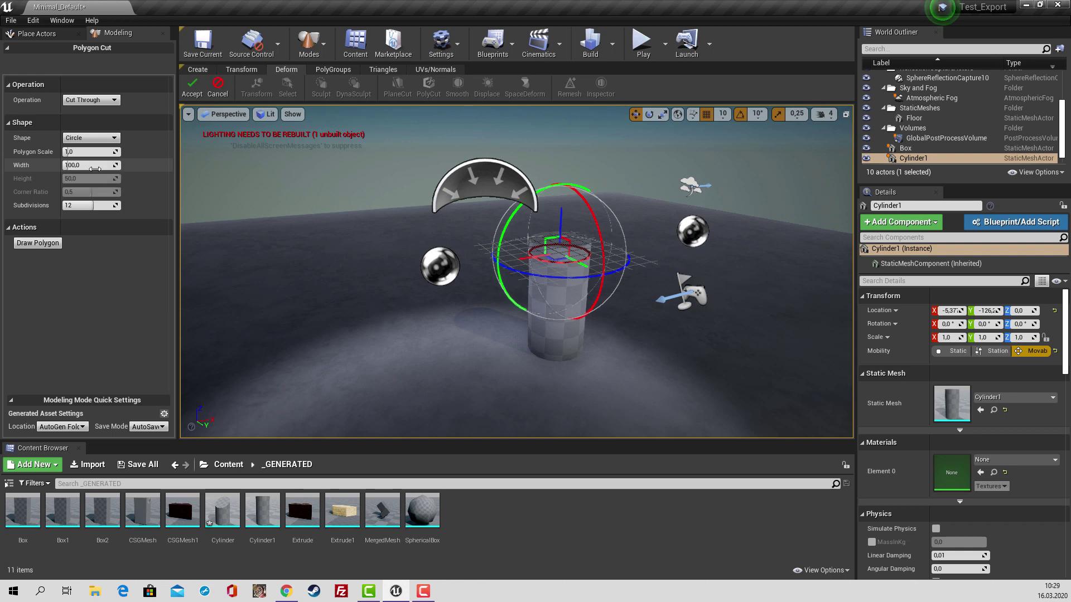
left_click_drag(95, 168, 74, 168)
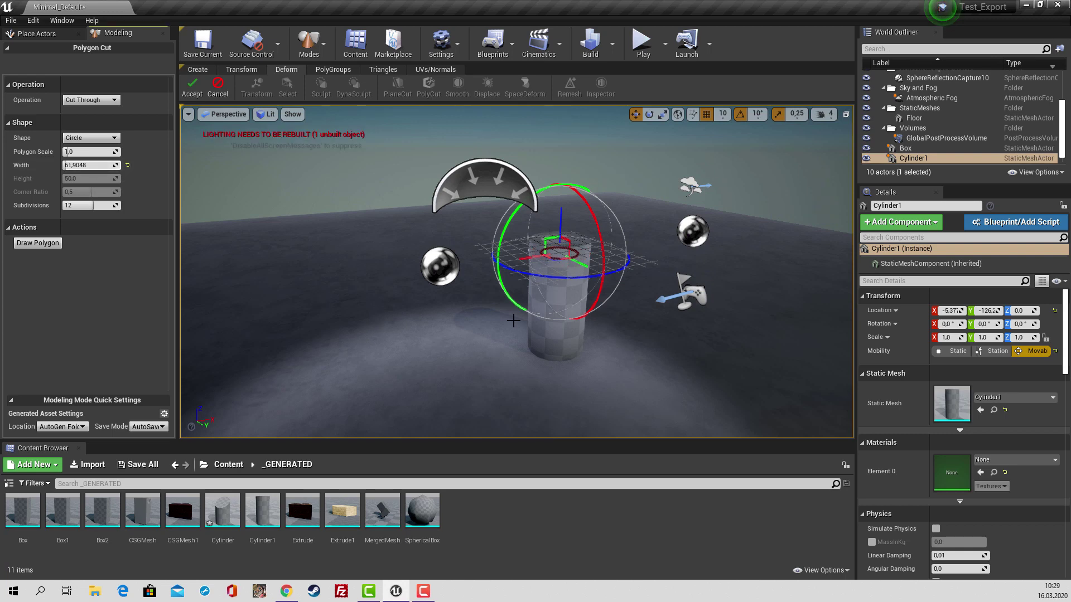
mouse_move(513, 320)
right_mouse_down()
mouse_move(513, 351)
mouse_move(513, 335)
mouse_move(491, 334)
mouse_move(491, 357)
mouse_move(645, 332)
right_mouse_up()
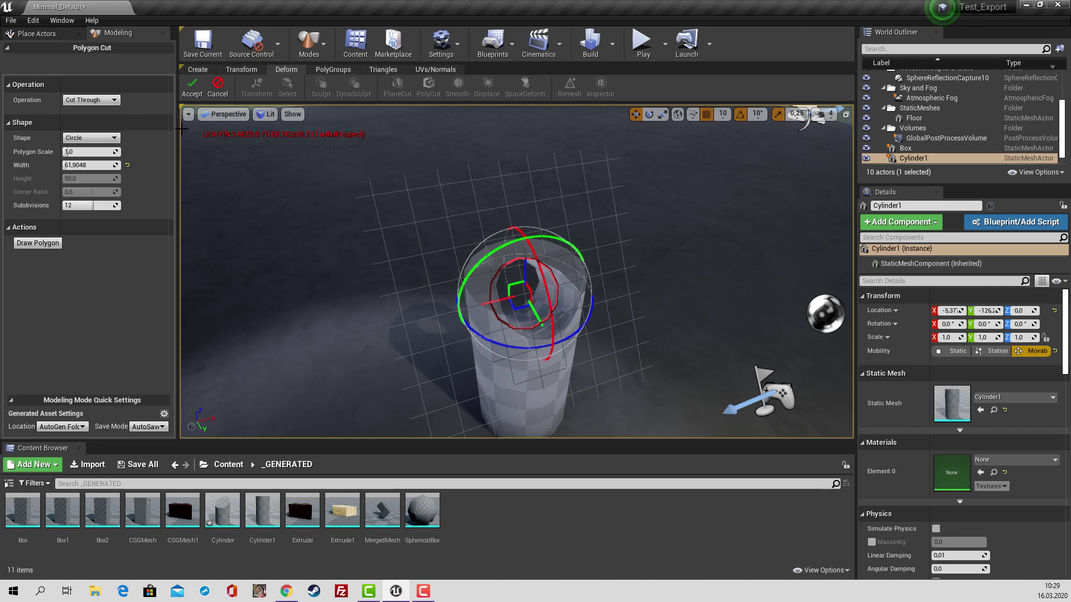
left_click(192, 94)
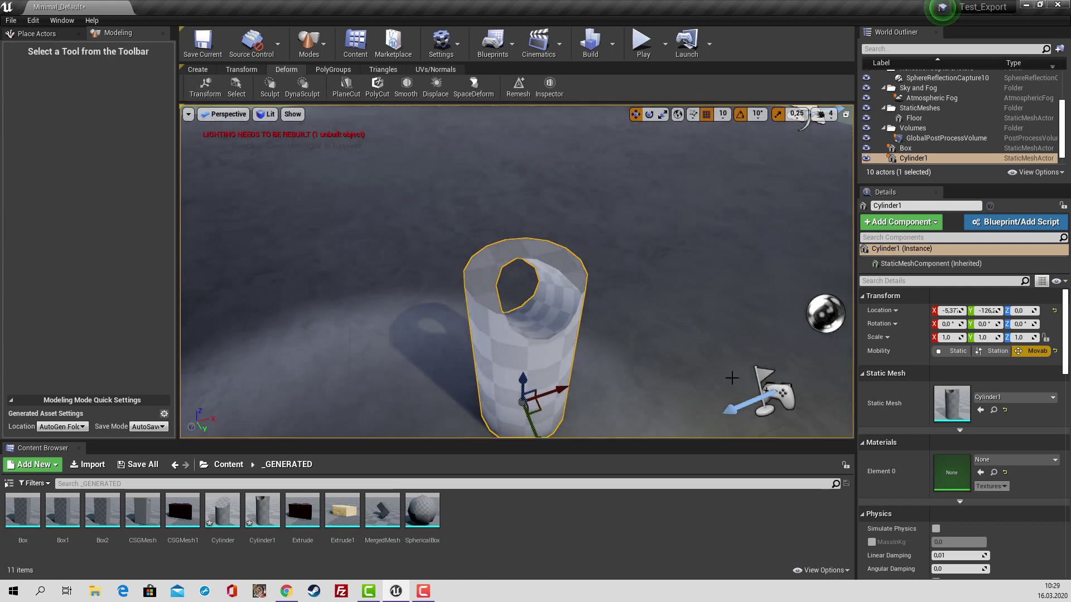
Apply a SpaceDeform Twist to Cylinder2 with bounds 0 to about 113.
mouse_move(658, 335)
right_mouse_down()
mouse_move(658, 368)
mouse_move(649, 362)
right_mouse_up()
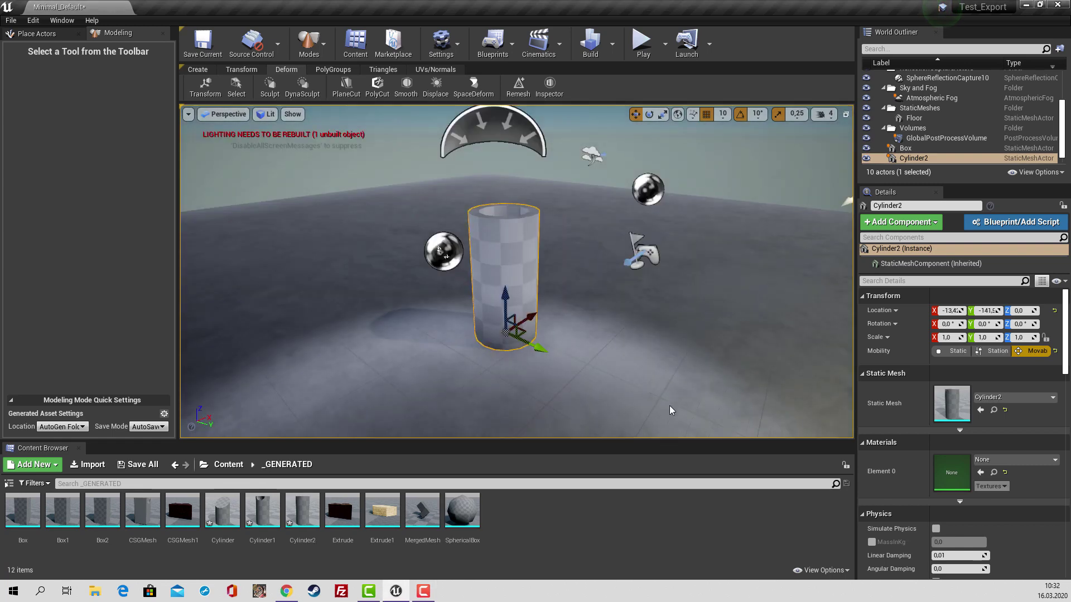
left_click(481, 84)
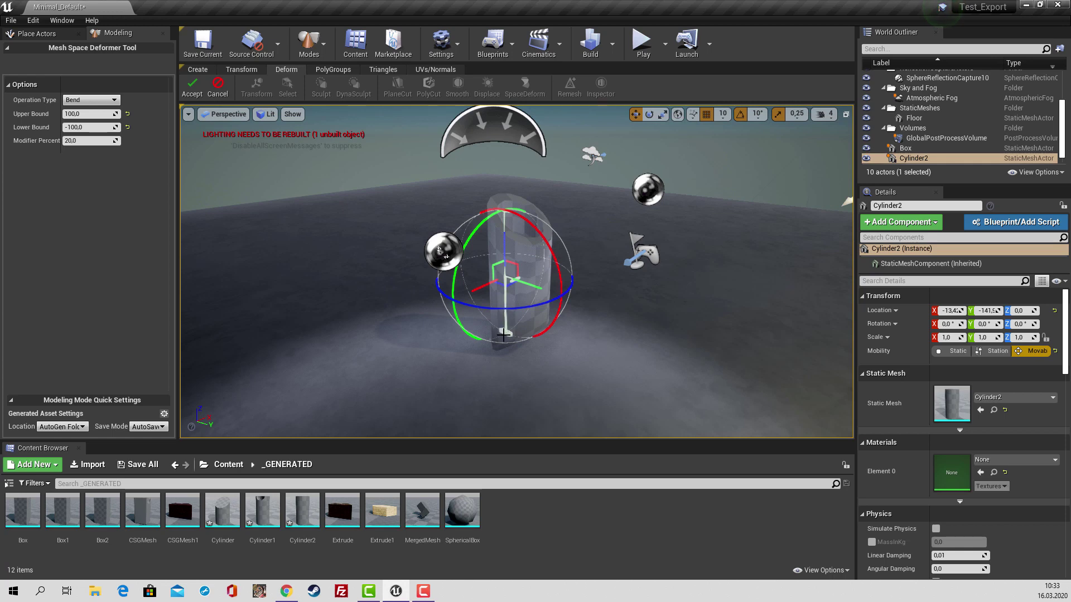
left_click_drag(503, 336, 512, 260)
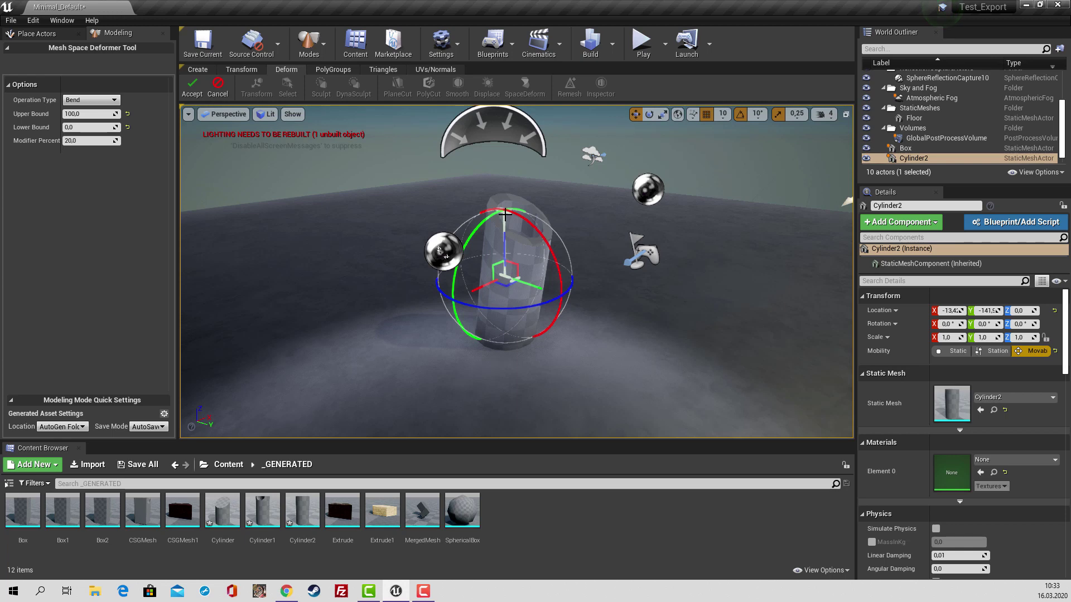
mouse_move(505, 214)
left_mouse_down()
mouse_move(501, 263)
mouse_move(516, 204)
left_mouse_up()
left_click(86, 100)
left_click(83, 124)
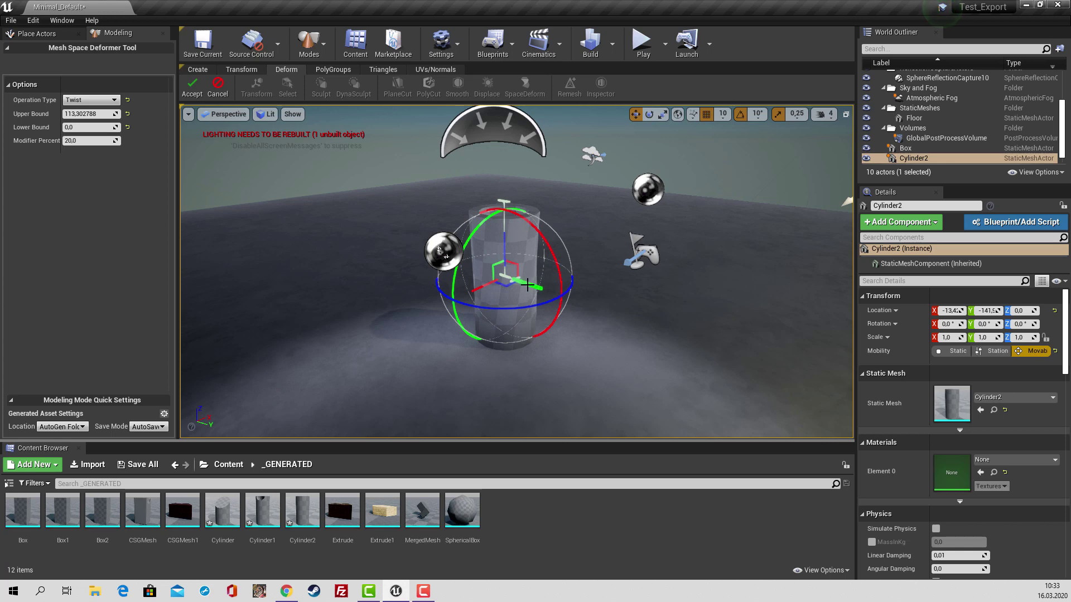
Tilt the deformer's twist axis on the cylinder left and right with the gizmo handle.
left_click_drag(528, 285, 531, 278)
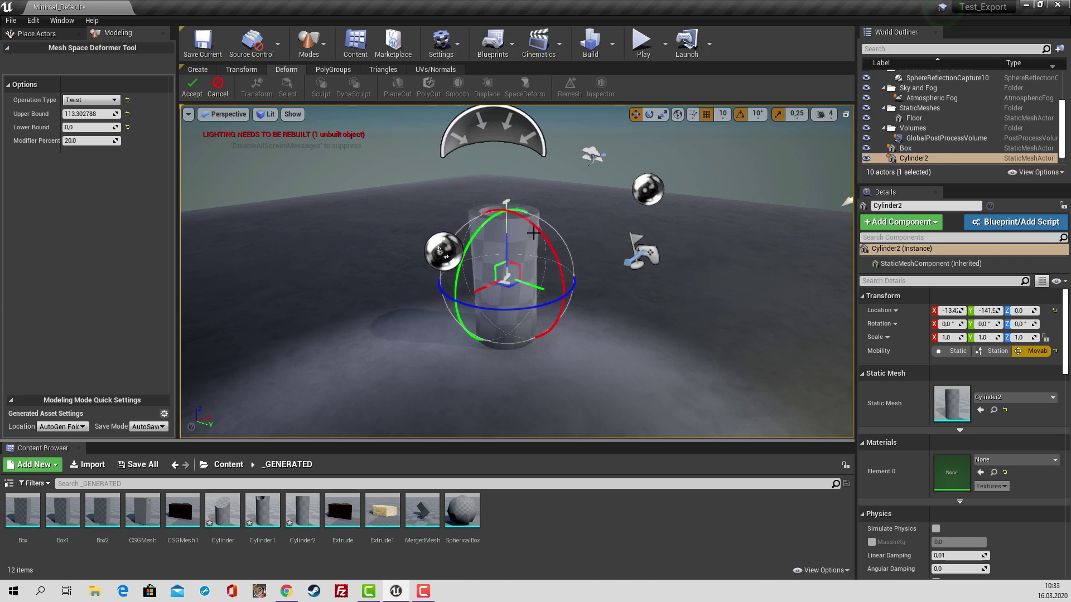
mouse_move(535, 234)
left_mouse_down()
mouse_move(548, 268)
mouse_move(552, 381)
mouse_move(575, 221)
mouse_move(565, 194)
left_mouse_up()
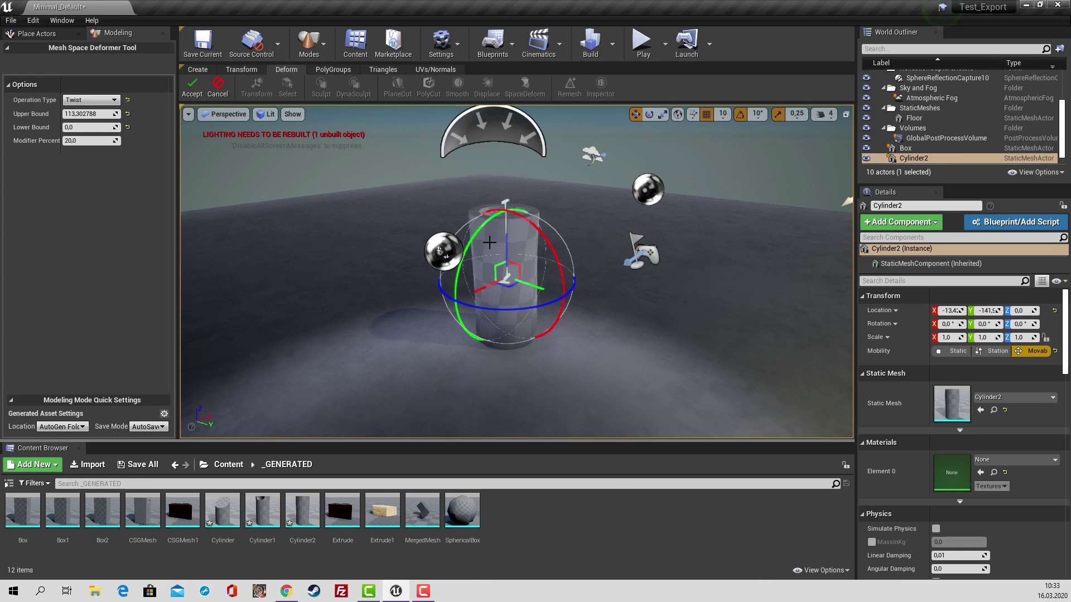
mouse_move(505, 203)
left_mouse_down()
mouse_move(458, 305)
mouse_move(433, 412)
mouse_move(474, 267)
left_mouse_up()
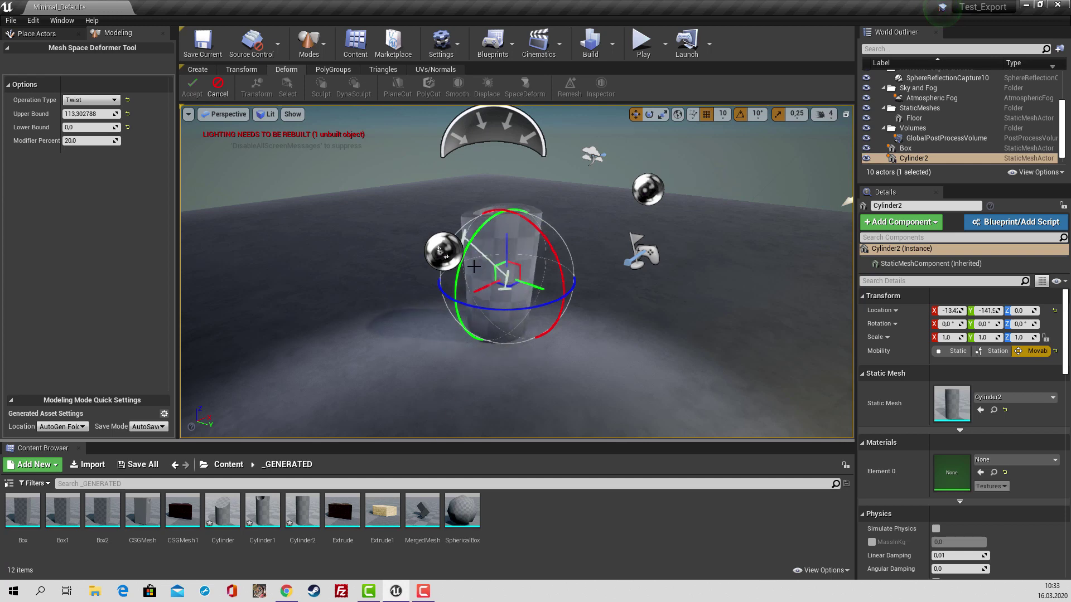
left_click_drag(474, 267, 563, 171)
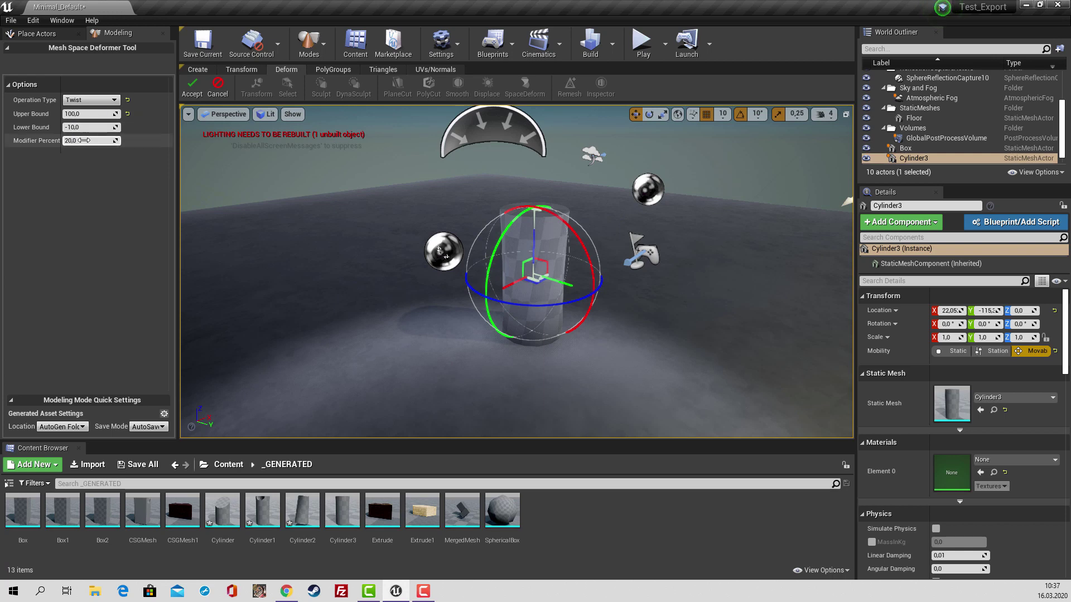
Adjust Cylinder3's twist amount into an hourglass shape and accept the deformation.
mouse_move(86, 140)
left_mouse_down()
mouse_move(129, 139)
mouse_move(85, 140)
left_mouse_up()
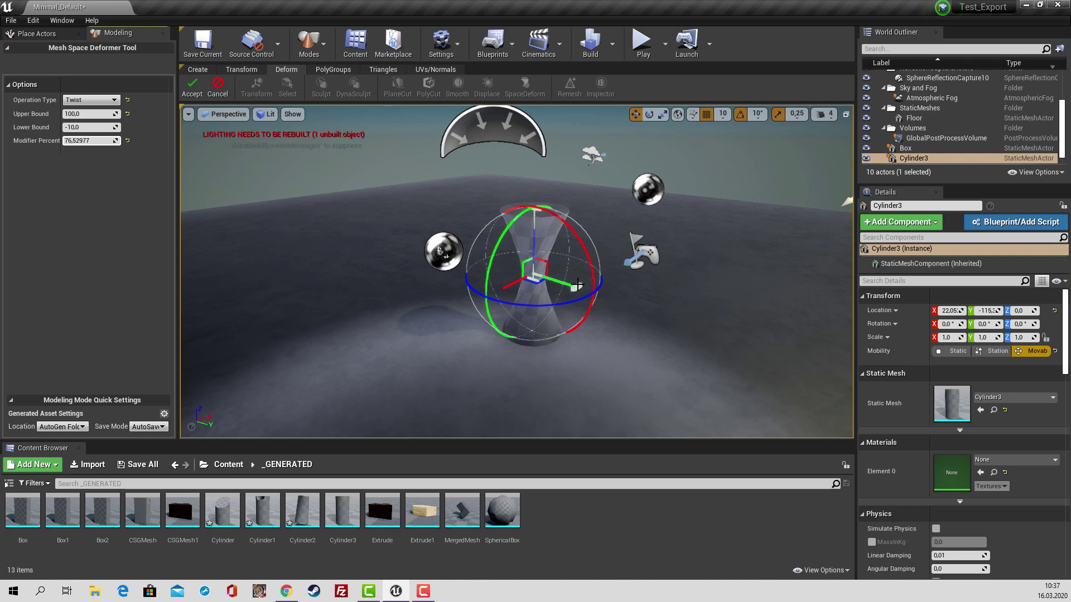
left_click_drag(576, 285, 491, 260)
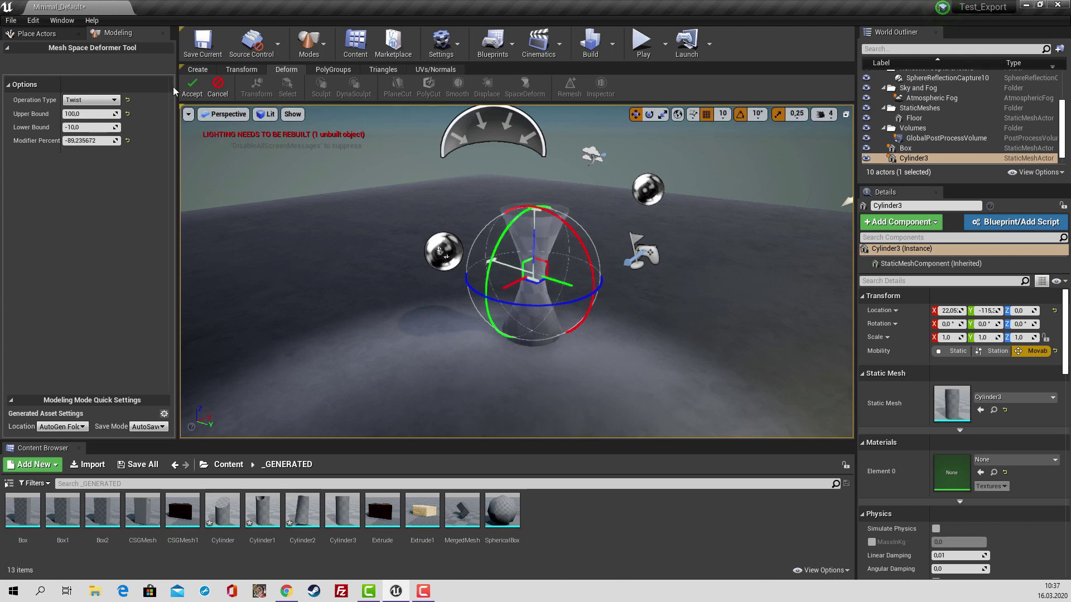
left_click(193, 84)
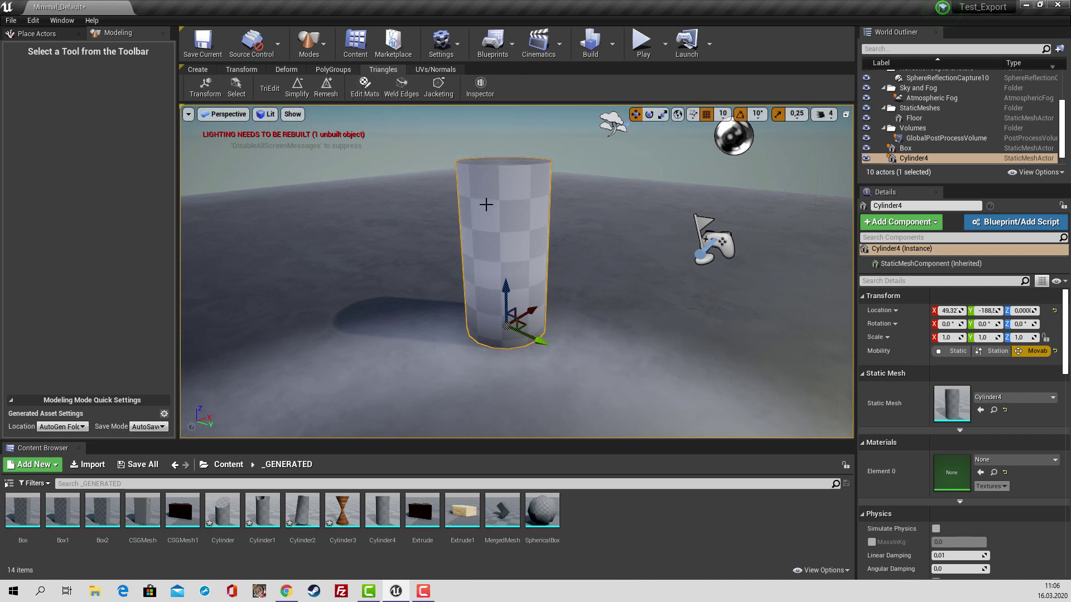
Assign M_Wood_Floor_Walnut_Polished to Cylinder4's material slot 0 and accept.
left_click(365, 86)
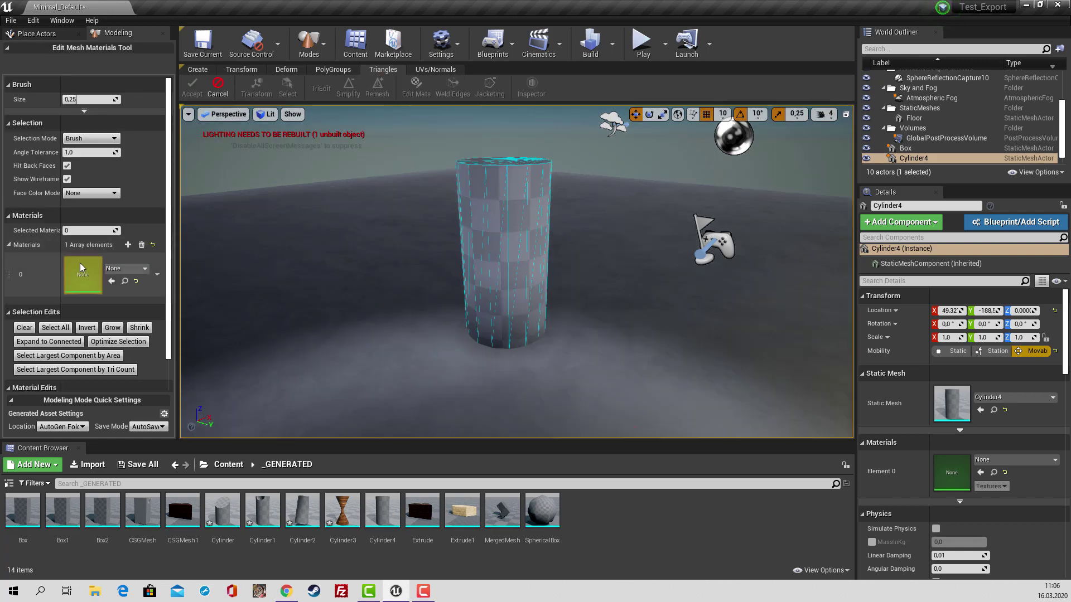
left_click(124, 271)
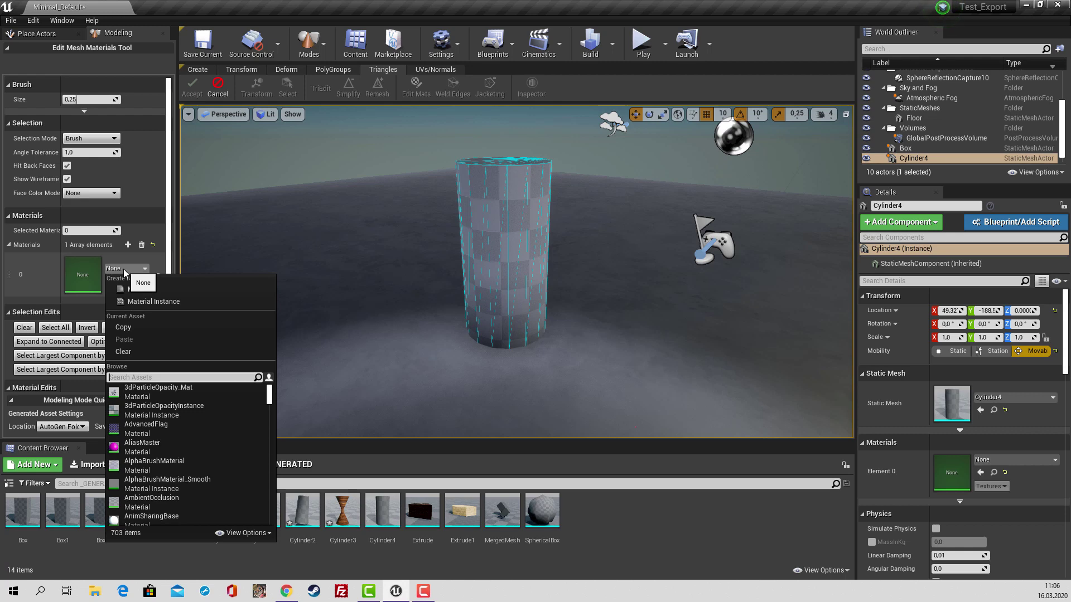
type("woo")
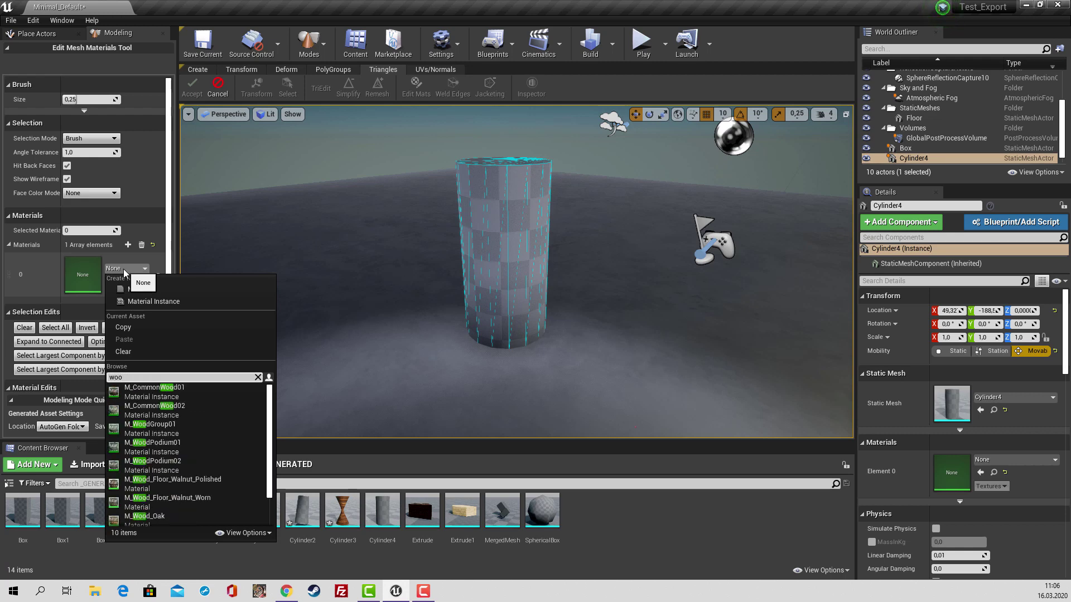
type("d")
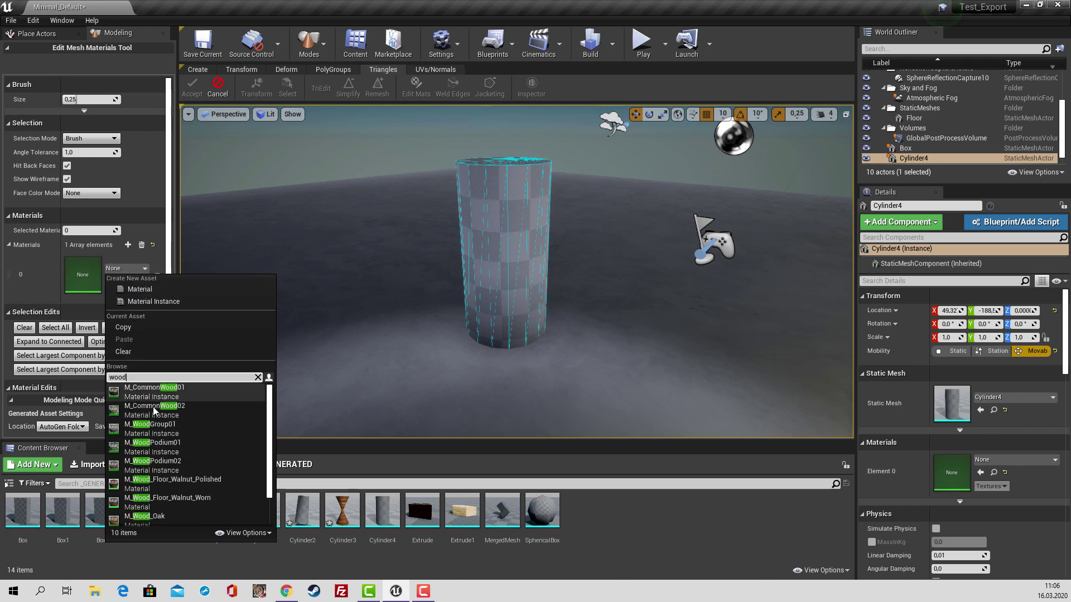
left_click(161, 481)
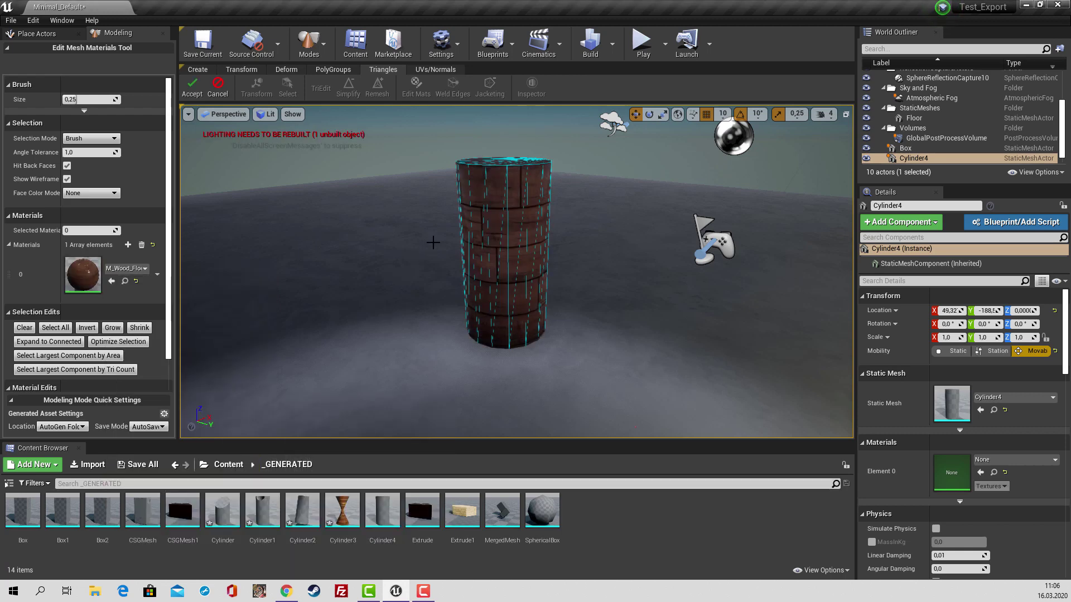
left_click(191, 88)
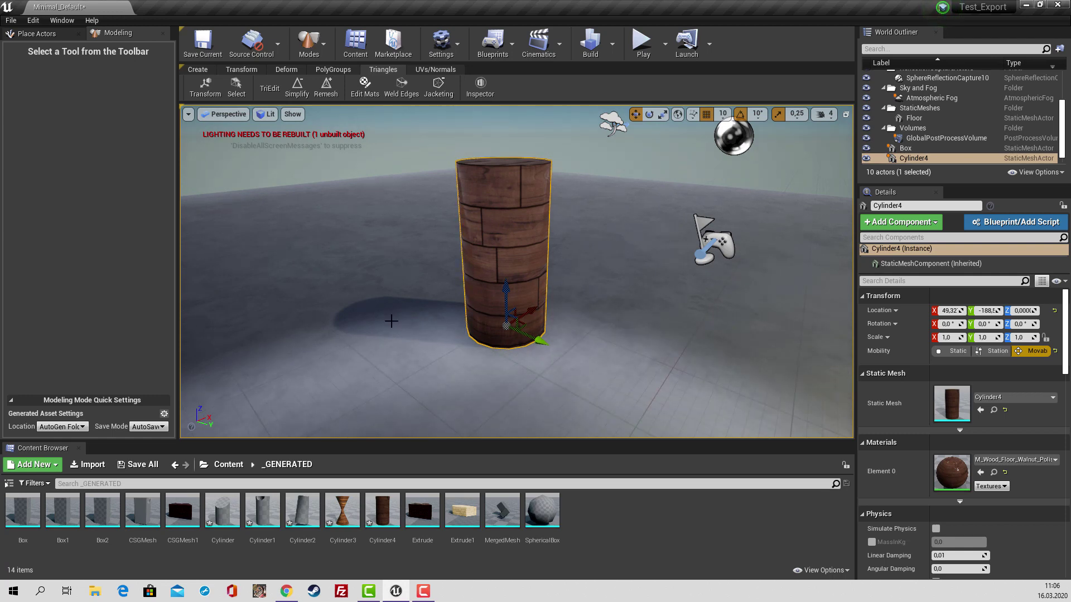
Reproject Cylinder4's UVs with a Cylinder projection at UV Scale Y 0.63 and accept.
left_click(429, 70)
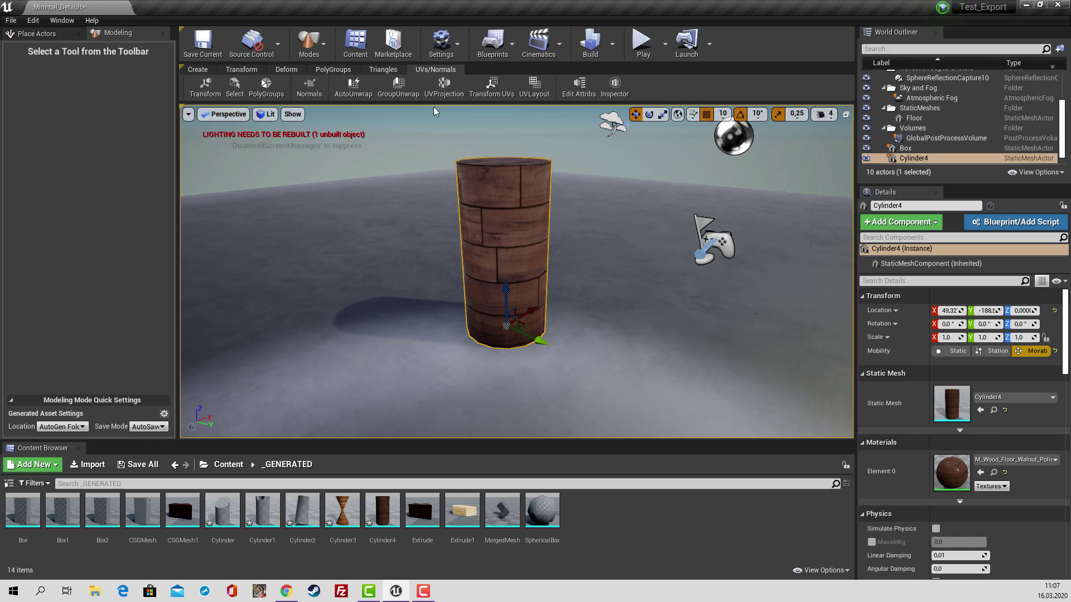
left_click(443, 83)
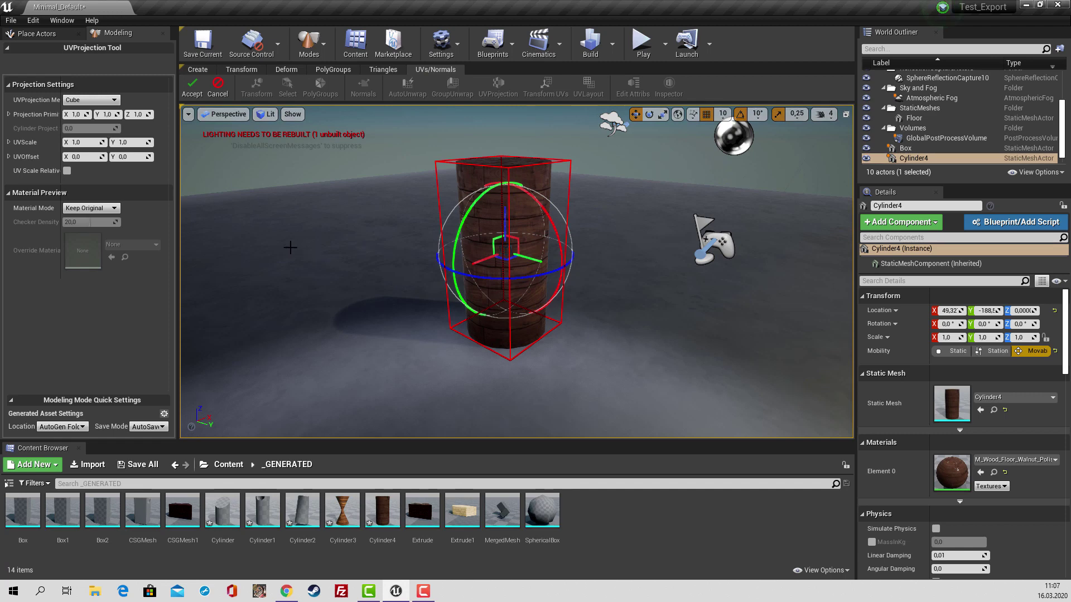
left_click(92, 101)
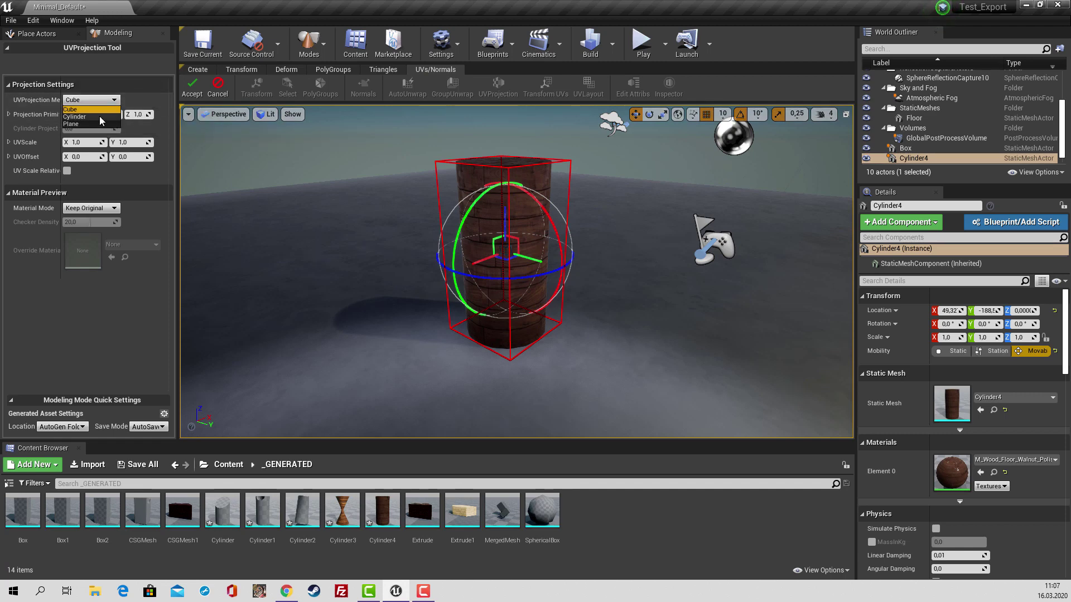
left_click(101, 117)
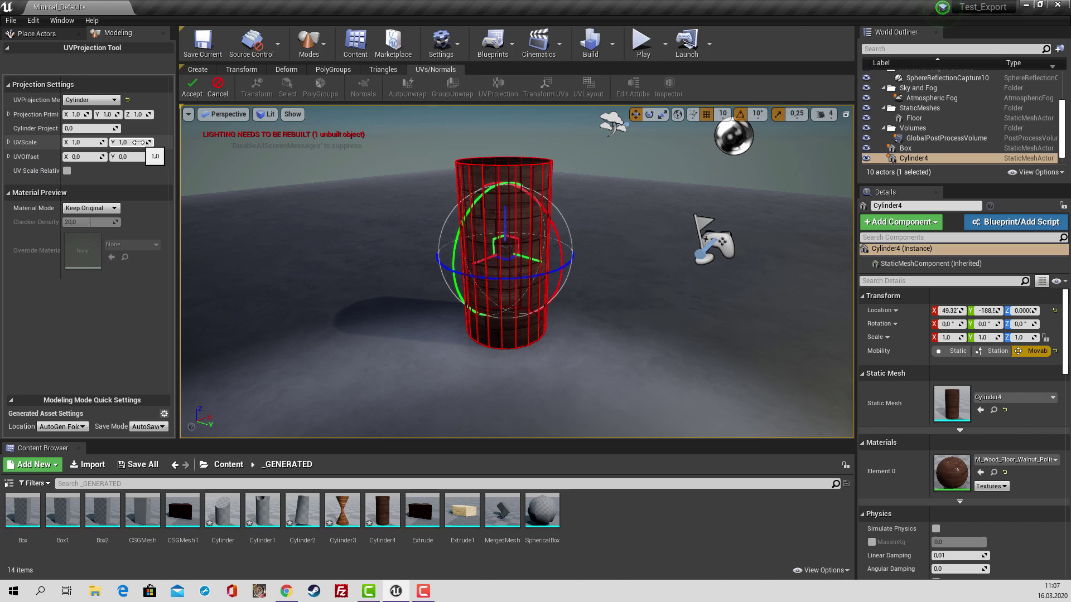
mouse_move(132, 143)
left_mouse_down()
mouse_move(106, 142)
mouse_move(138, 135)
left_mouse_up()
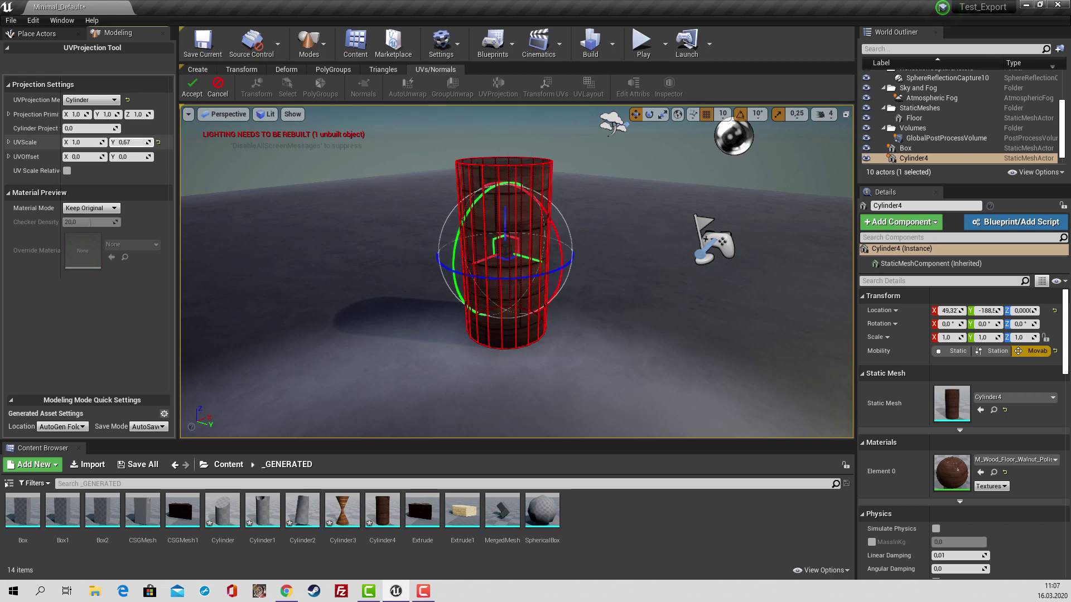
left_click(192, 86)
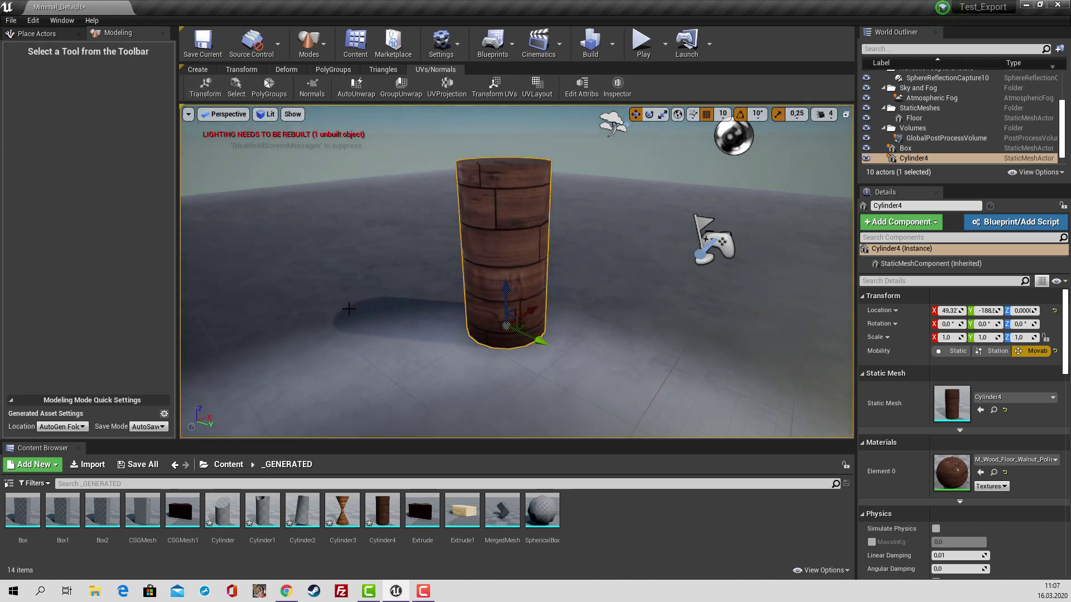